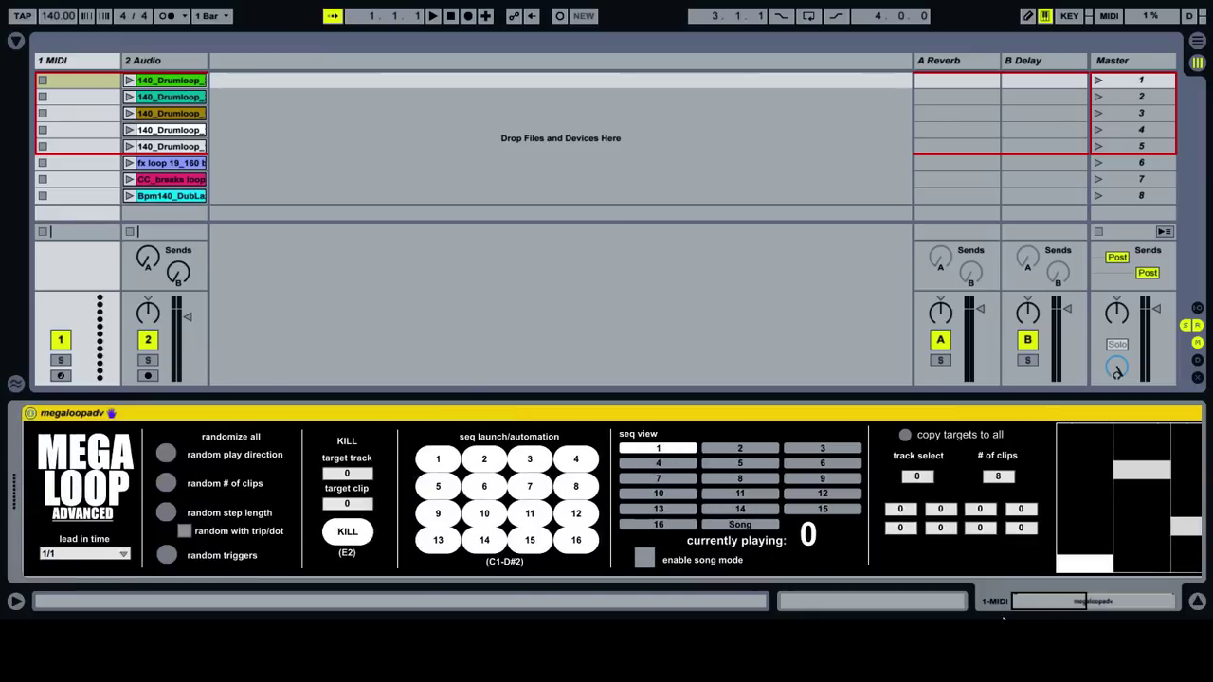
Enable Legato and set the launch quantization to 1/32 for the first drum loop clip on the audio track.
left_click(171, 81)
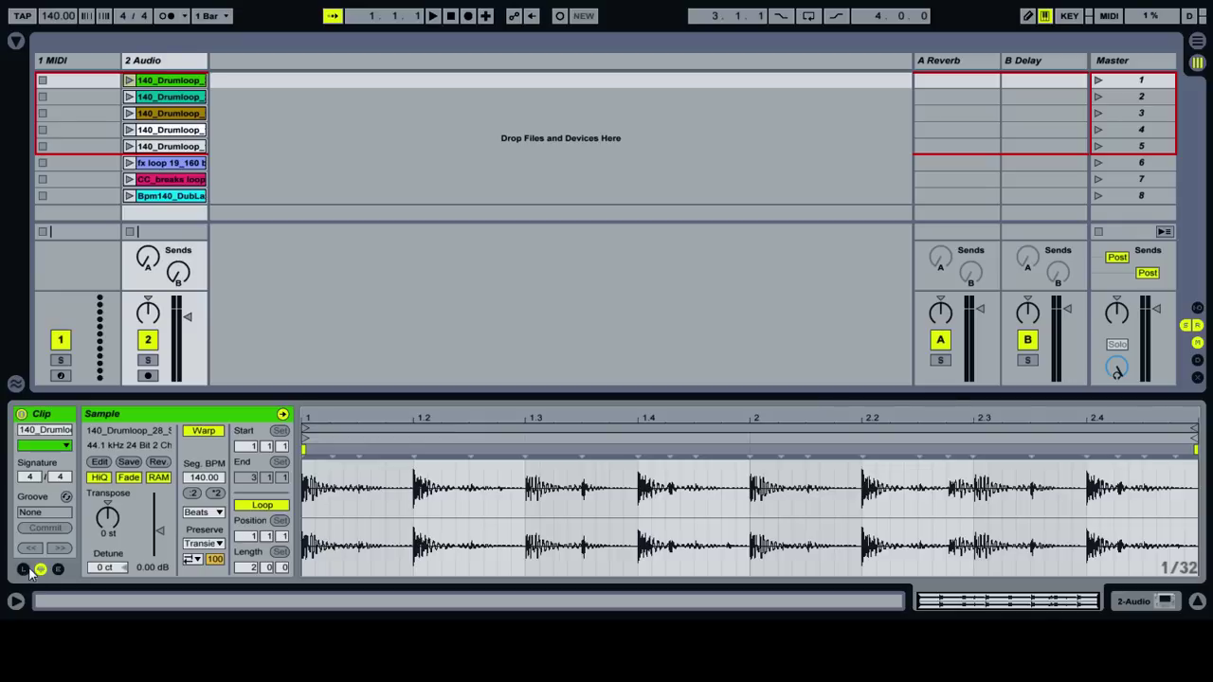
left_click(23, 570)
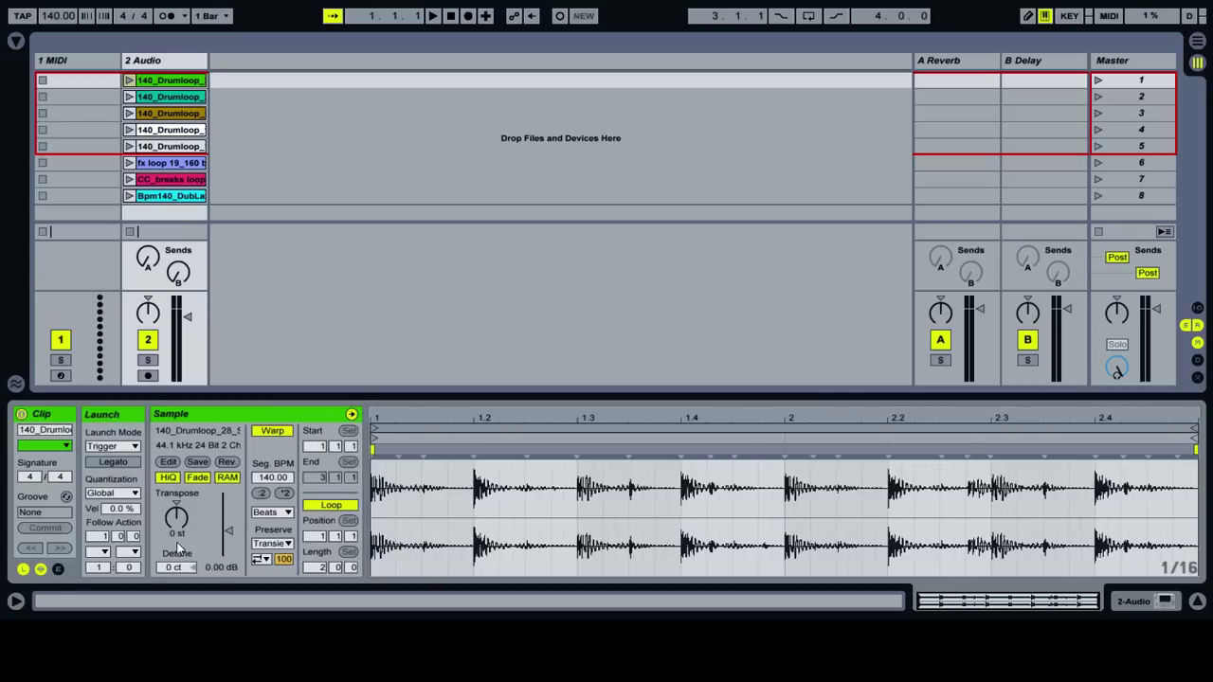
left_click(118, 461)
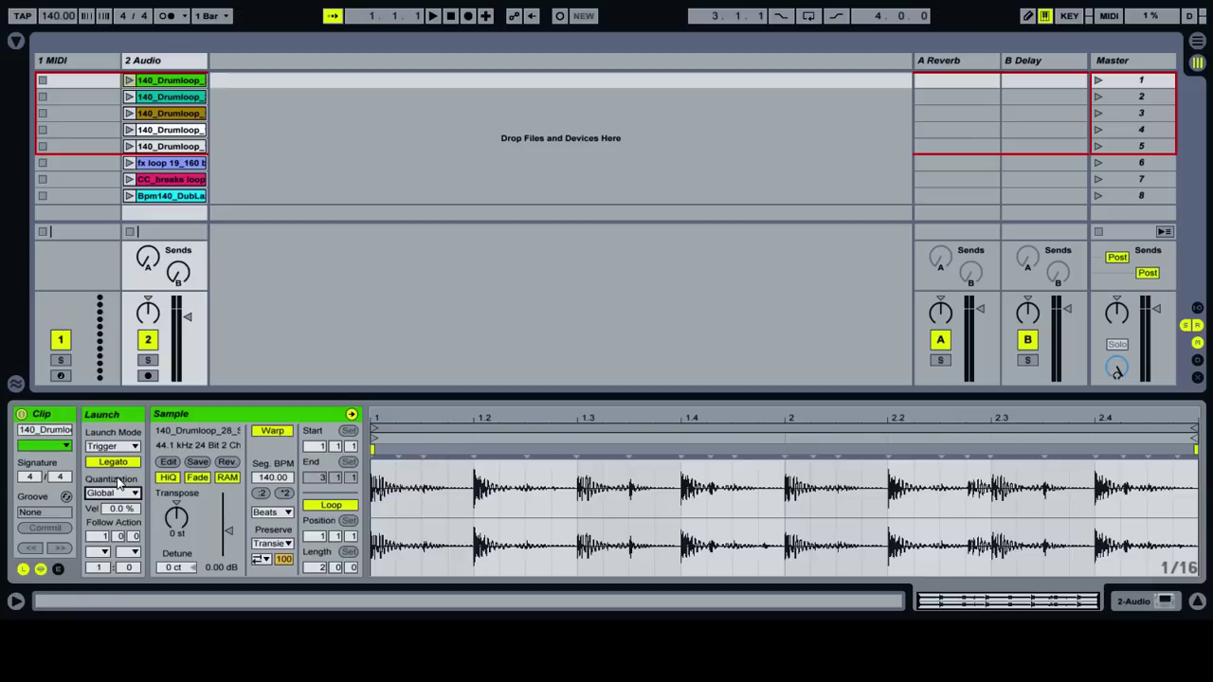
left_click(119, 483)
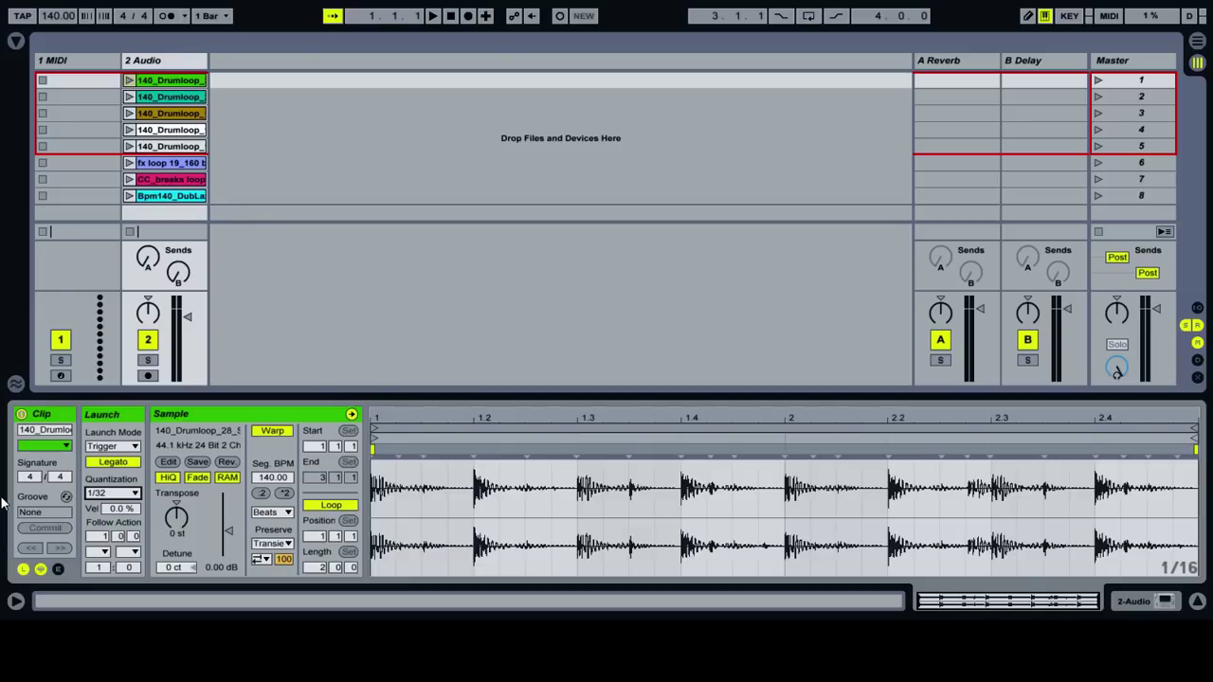
left_click(67, 79)
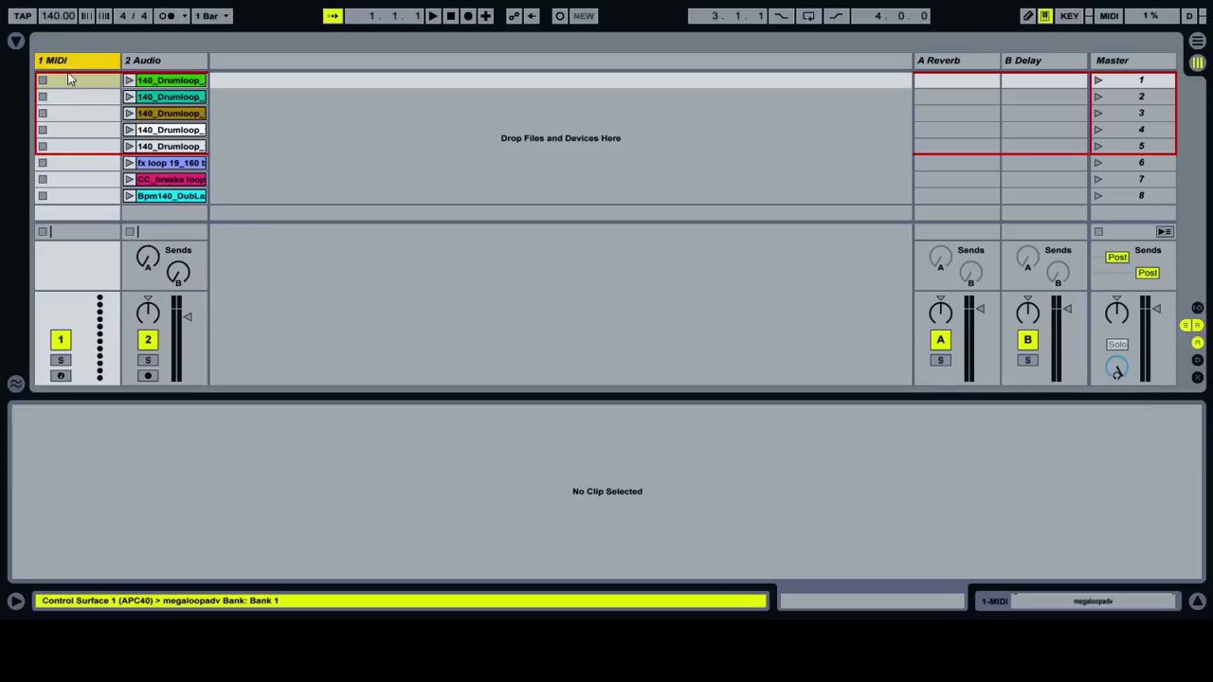
left_click(67, 60)
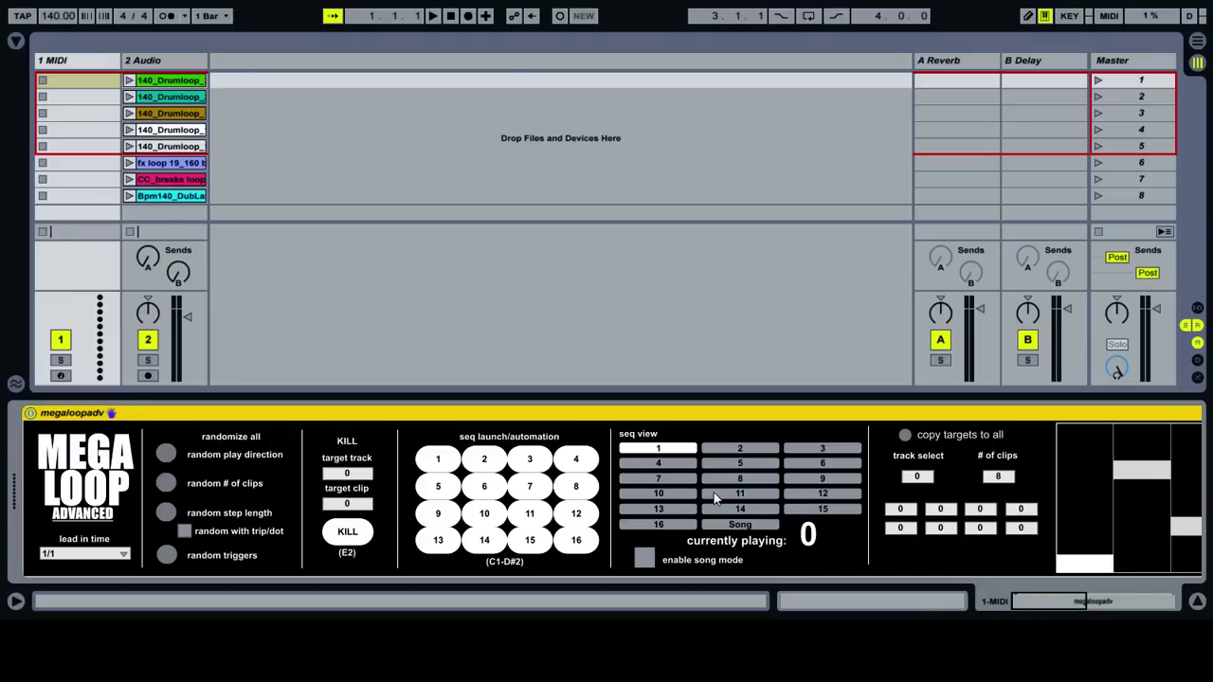
Select all eight audio clips, enable RAM and Legato for them, and choose a common launch quantization.
left_click(169, 81)
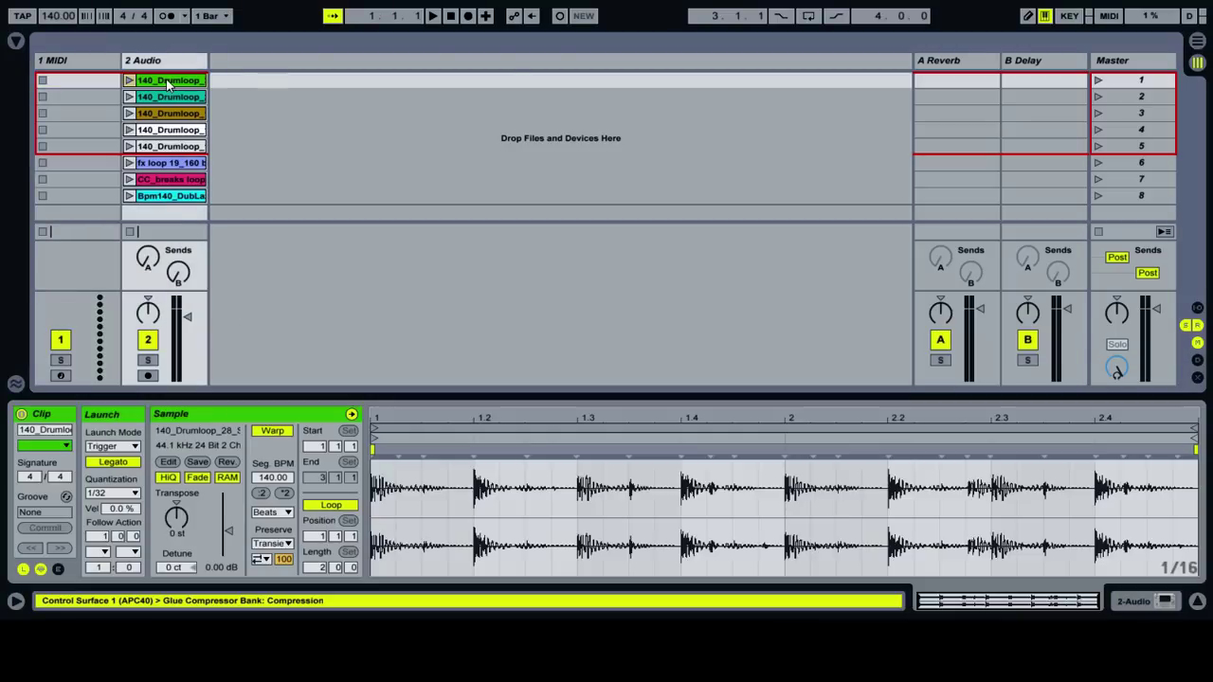
left_click(176, 196, "shift")
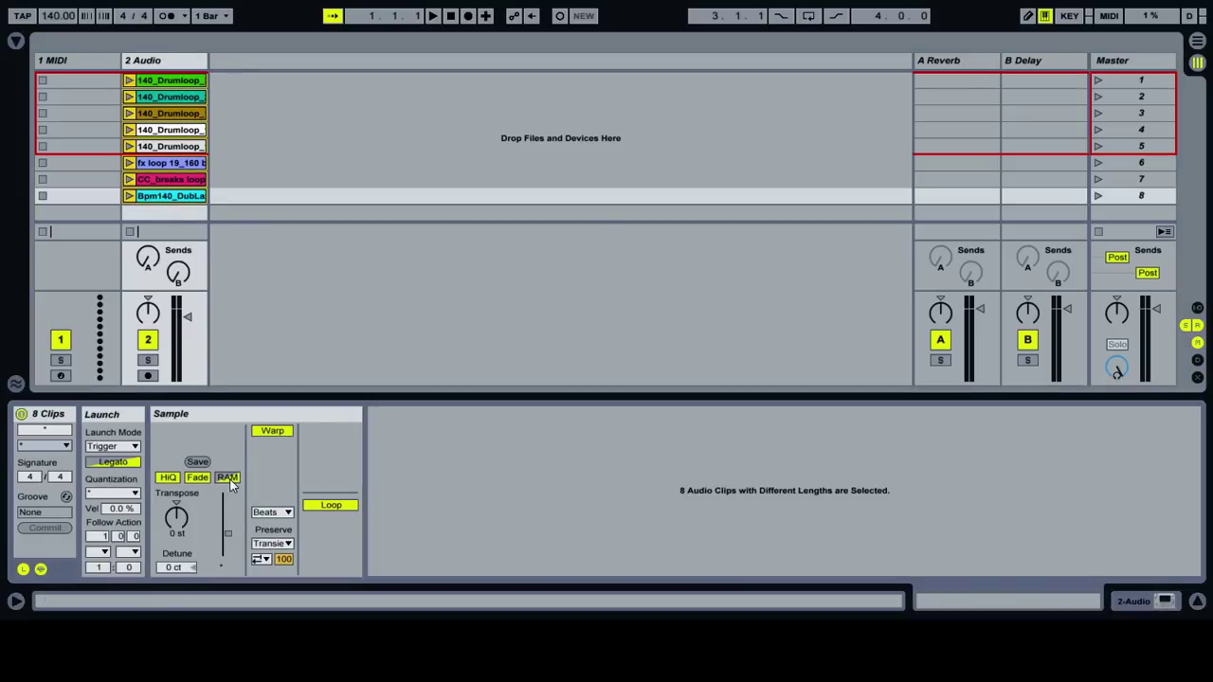
left_click(229, 480)
left_click(104, 463)
left_click(126, 494)
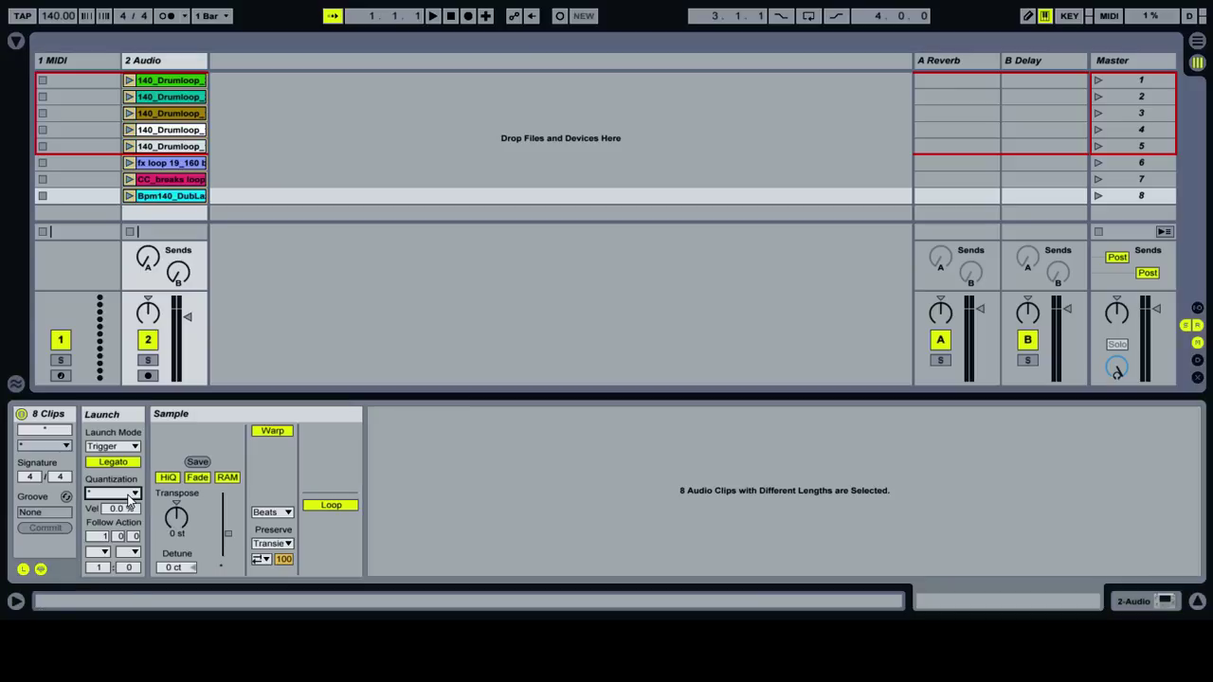
left_click(125, 481)
In the MIDI track's megaloopadv device, set the KILL target track to 2 and target clip to 8.
left_click(69, 82)
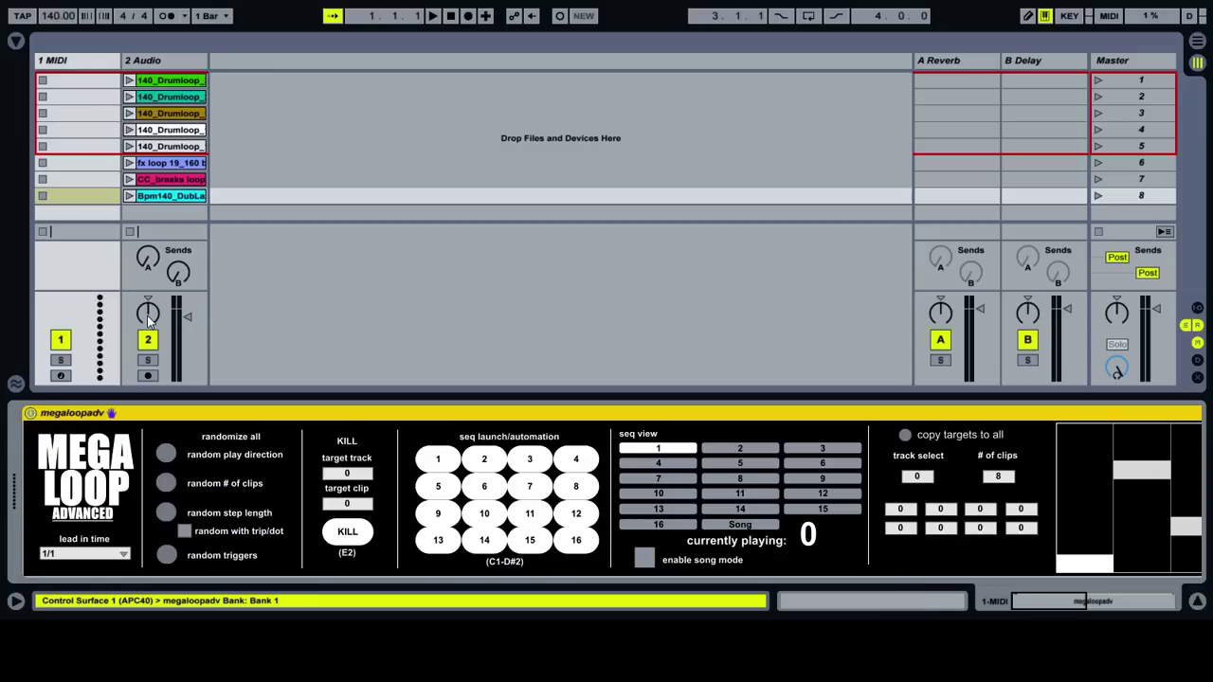
left_click(120, 557)
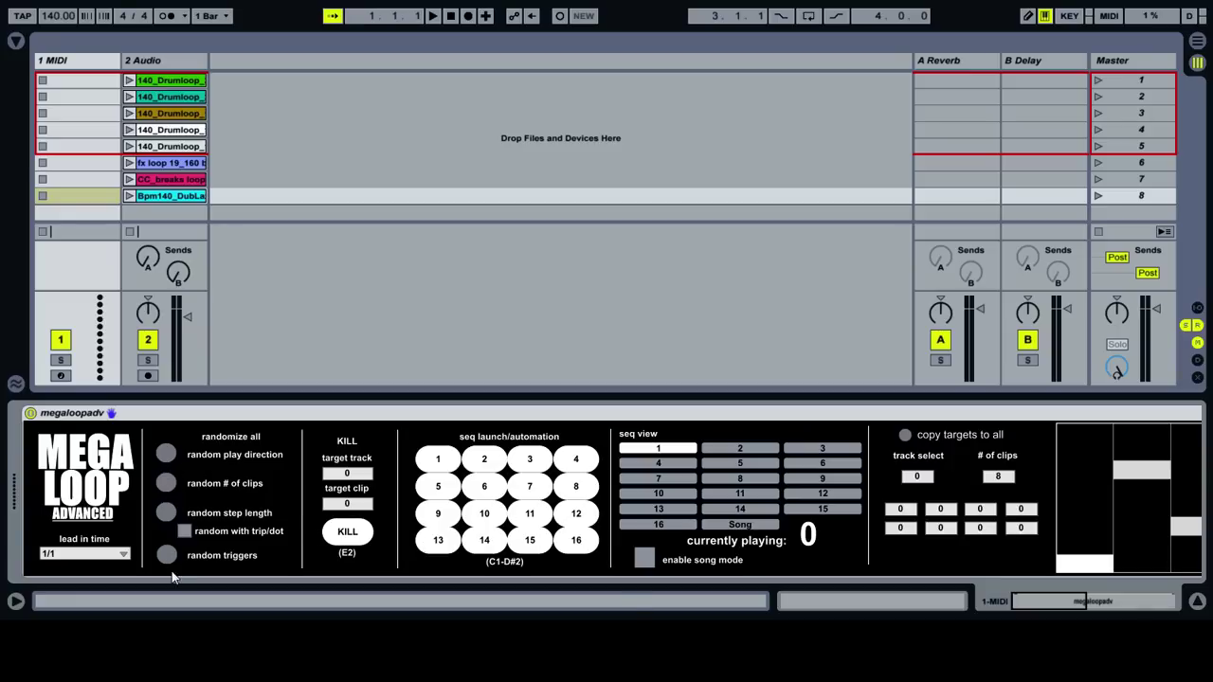
left_click(357, 477)
type("2")
left_click(359, 507)
type("8")
key("Return")
Create a MIDI clip in the MIDI track's first slot with a C#1 note at its start and looping off.
double_click(78, 79)
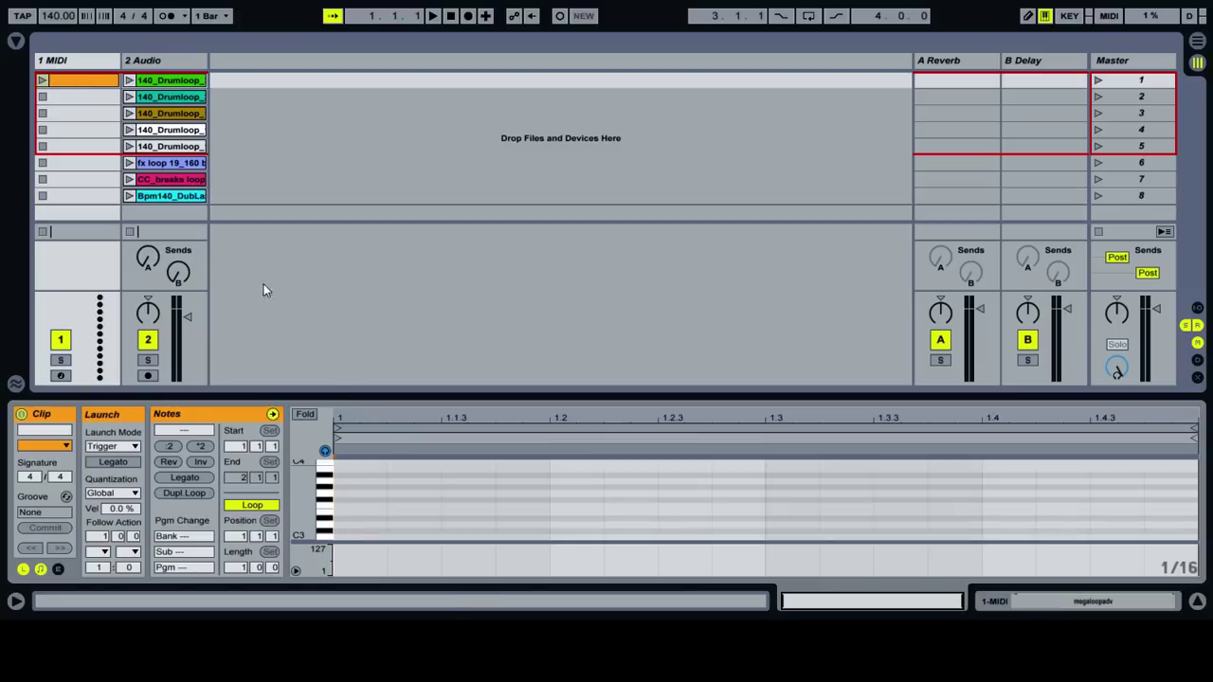
scroll(336, 515, "down", 5)
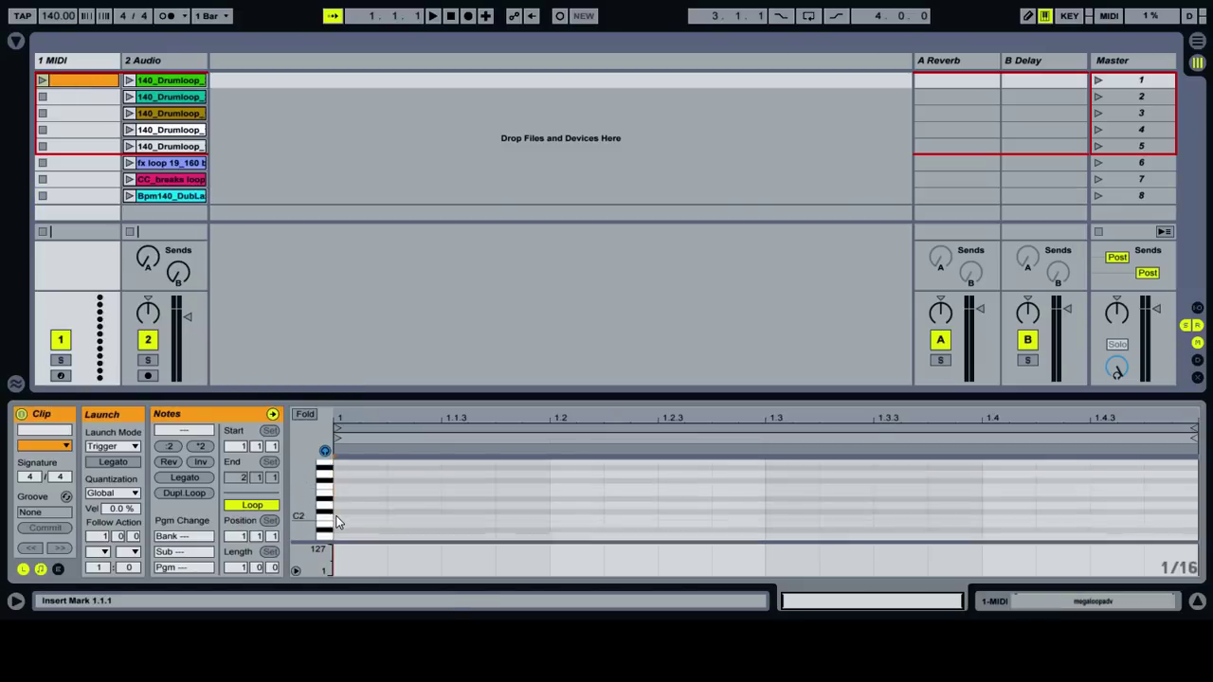
scroll(337, 520, "down", 3)
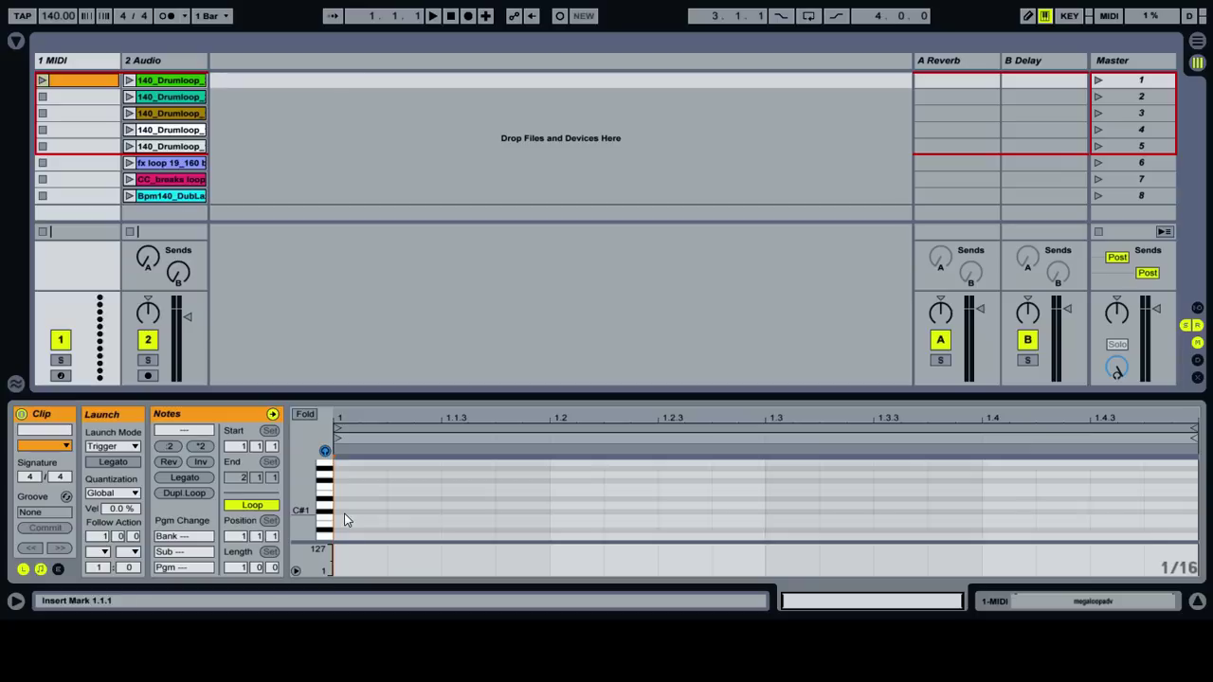
double_click(344, 512)
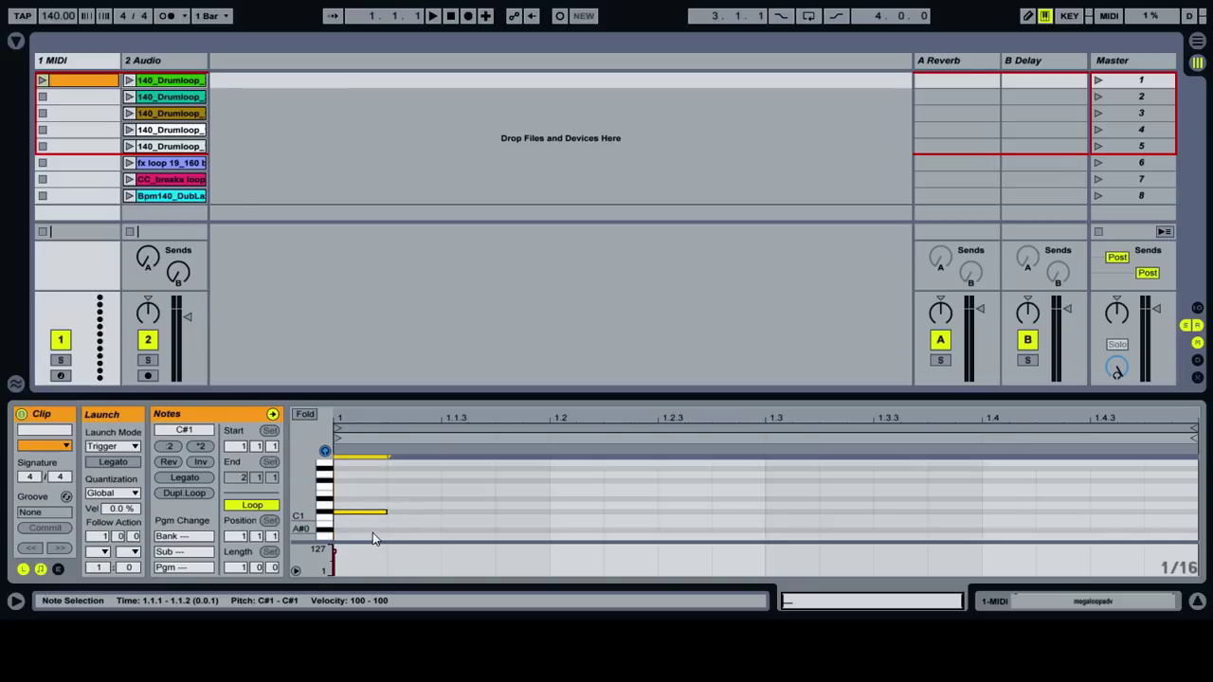
left_click(247, 508)
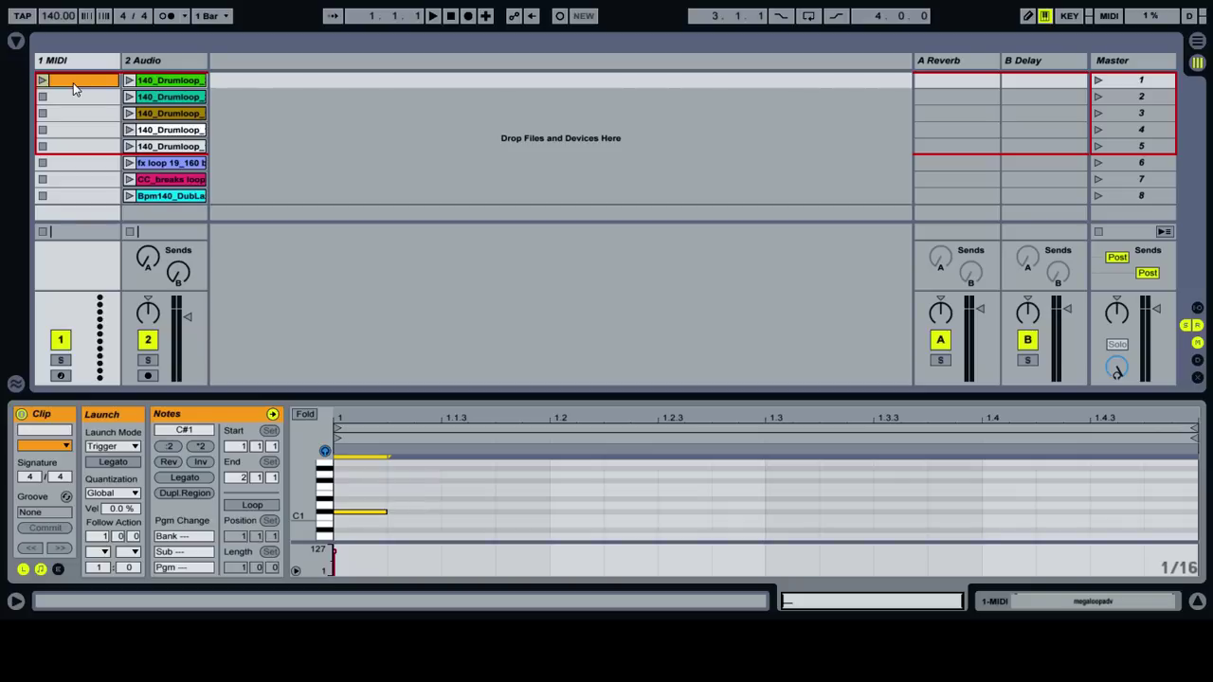
Delete the MIDI clip from the MIDI track's first slot.
left_click(178, 62)
left_click(87, 58)
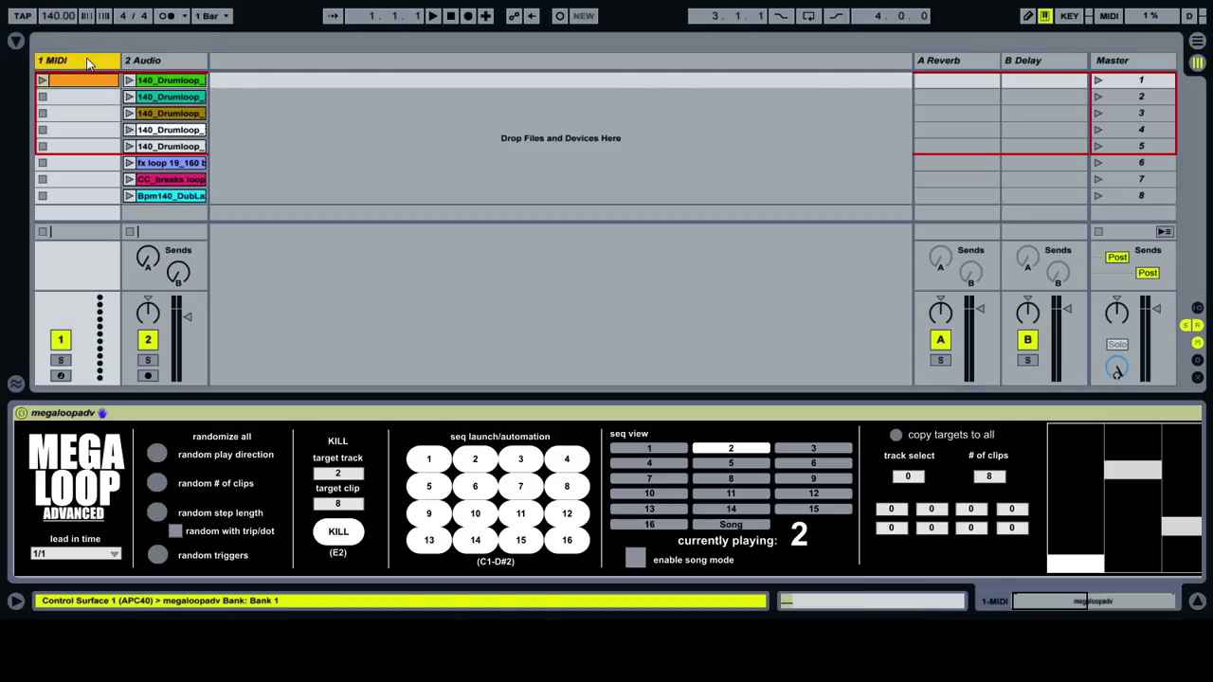
left_click(82, 83)
key("Delete")
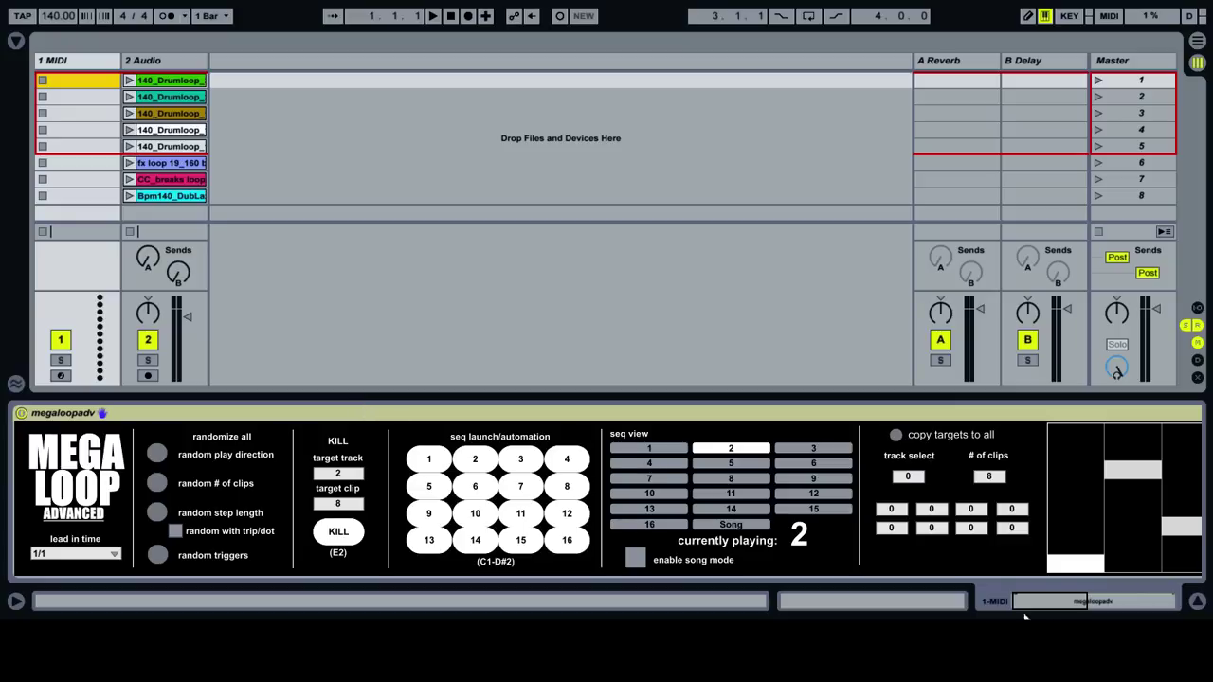
Look through the step patterns of several numbered sequences, including 1, 3, 5, 9 and 10, in the seq view.
left_click_drag(1024, 616, 1046, 616)
left_click(414, 451)
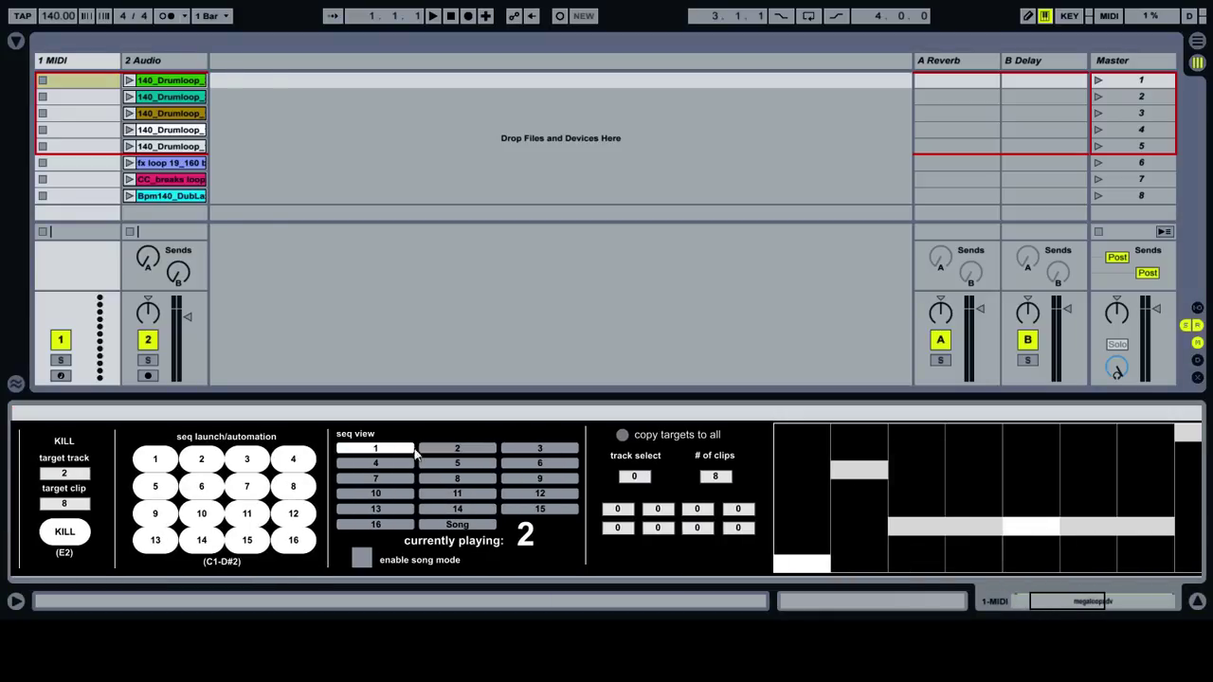
left_click(546, 451)
left_click(527, 466)
left_click(440, 466)
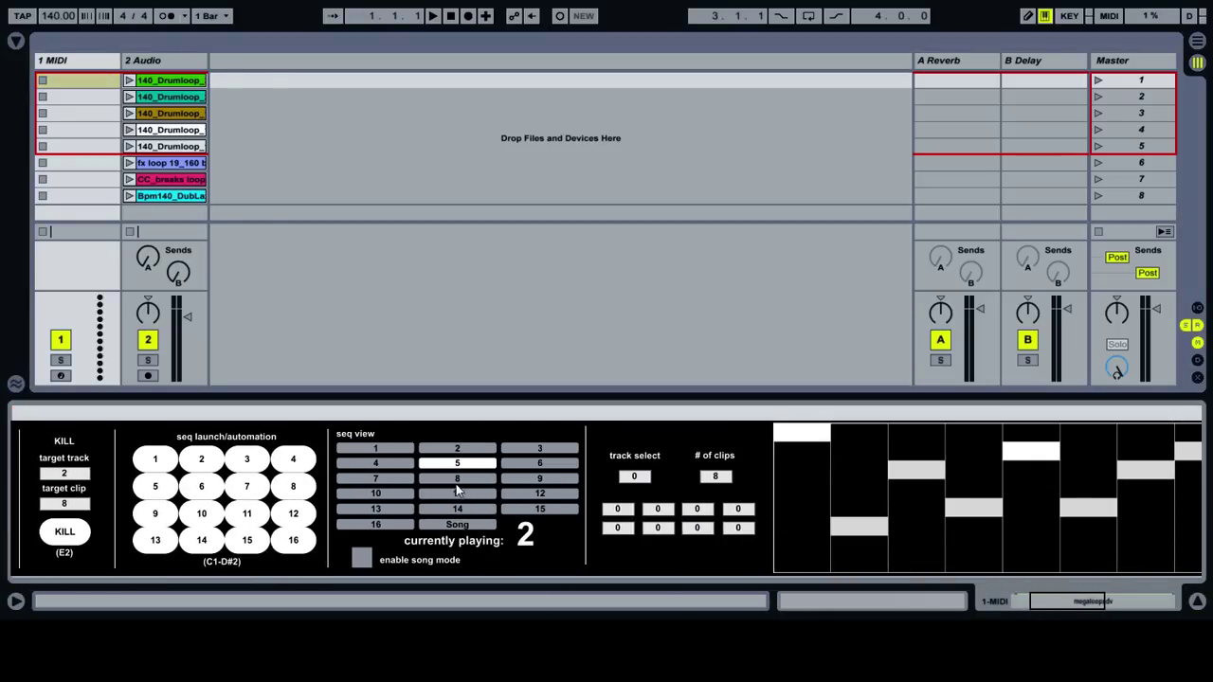
left_click(545, 493)
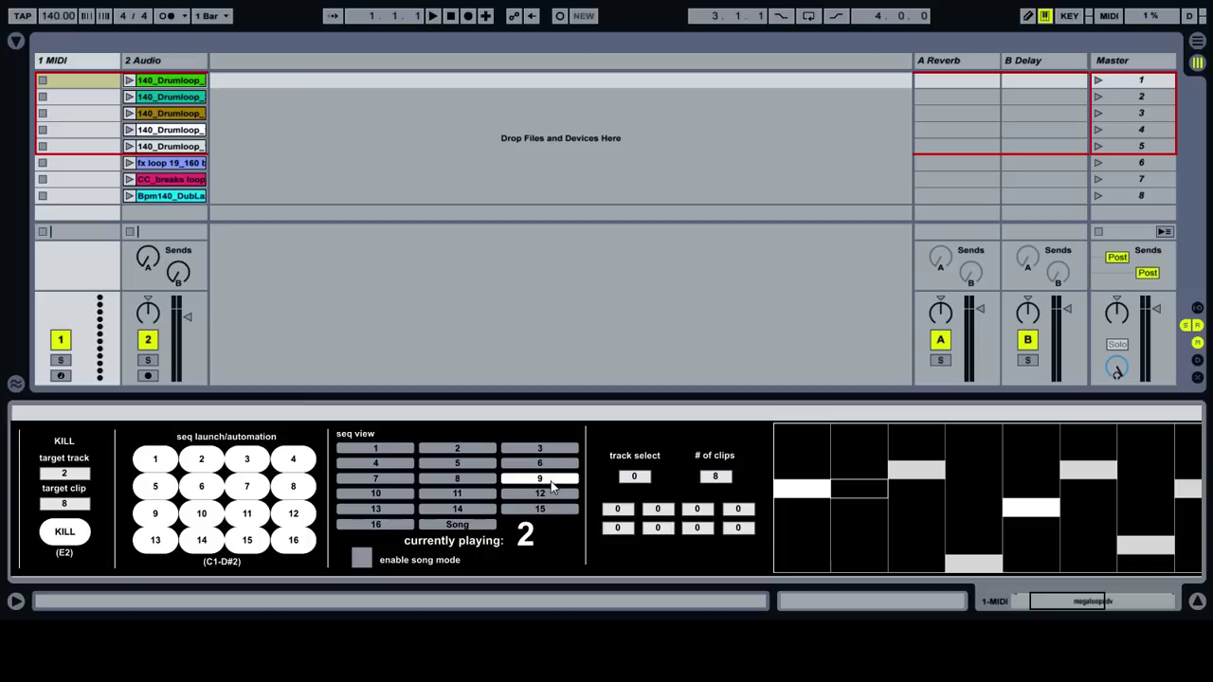
left_click(395, 498)
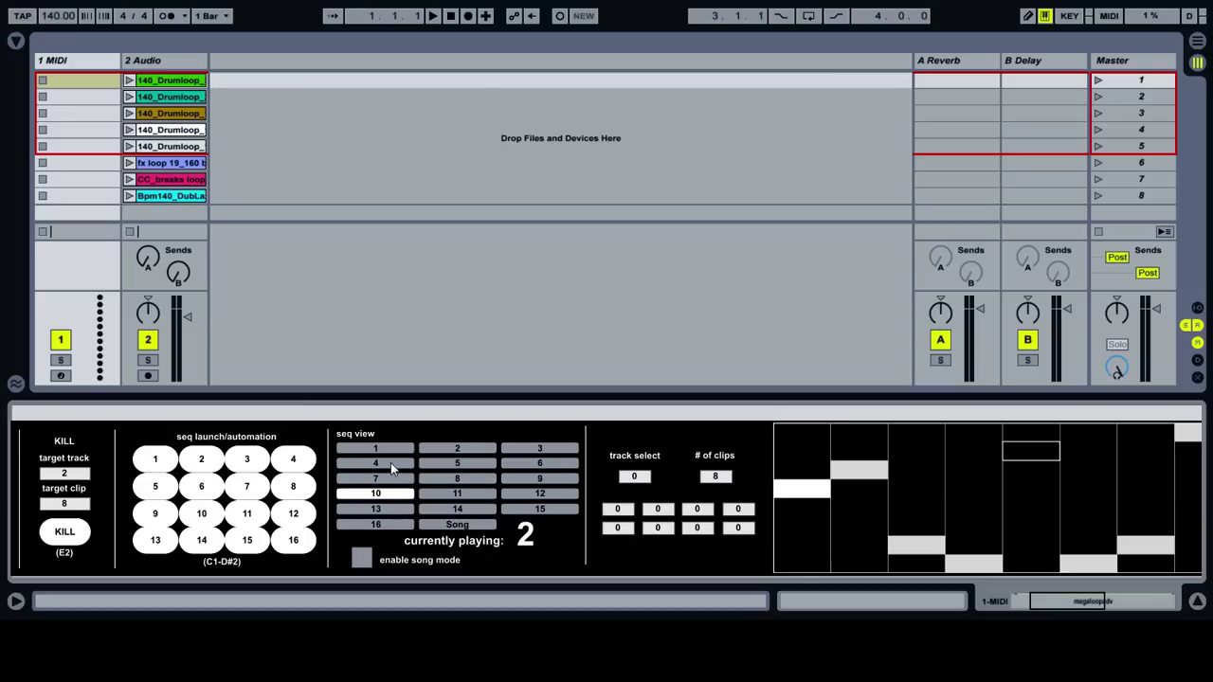
left_click(390, 462)
left_click(389, 449)
left_click(527, 451)
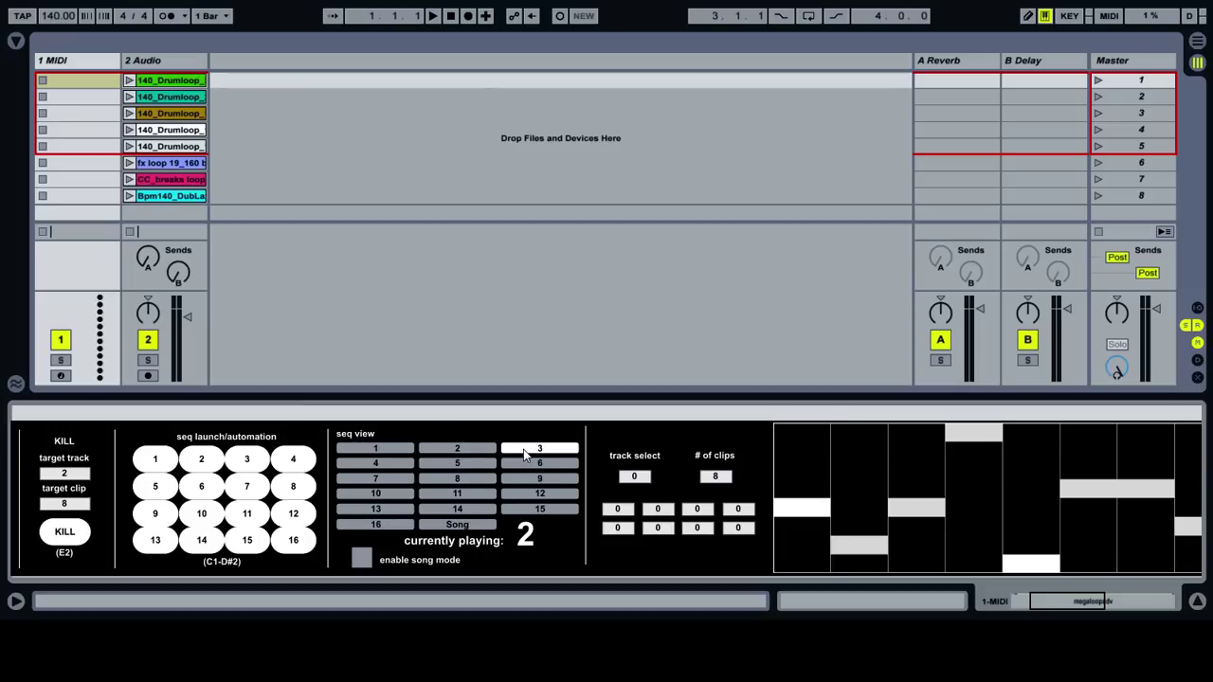
left_click(529, 464)
left_click(464, 467)
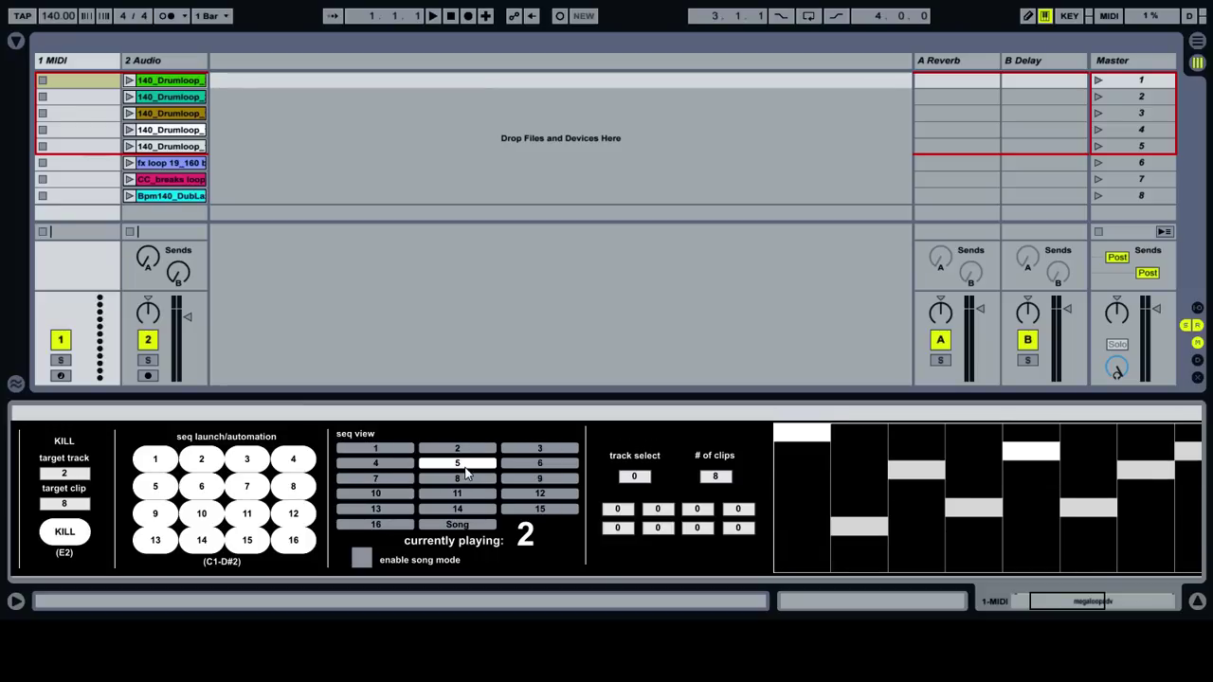
Show the Song sequence and toggle song mode on and off.
left_click(455, 527)
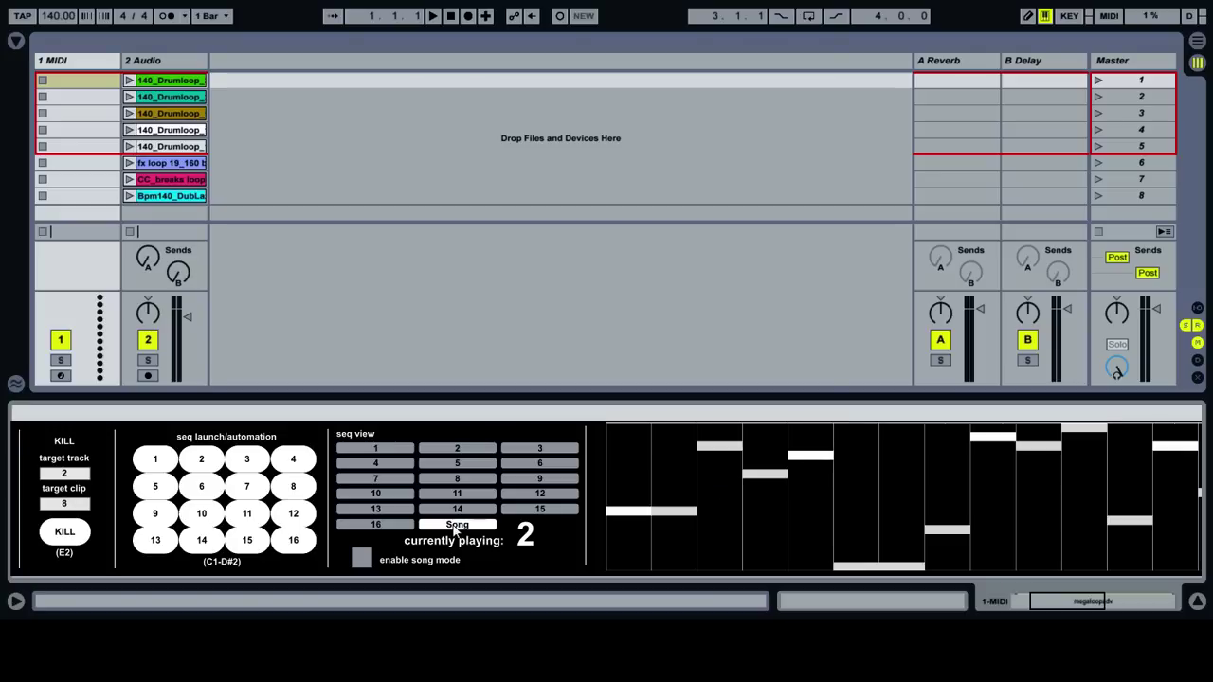
left_click(366, 558)
left_click(366, 559)
left_click(366, 559)
left_click(366, 559)
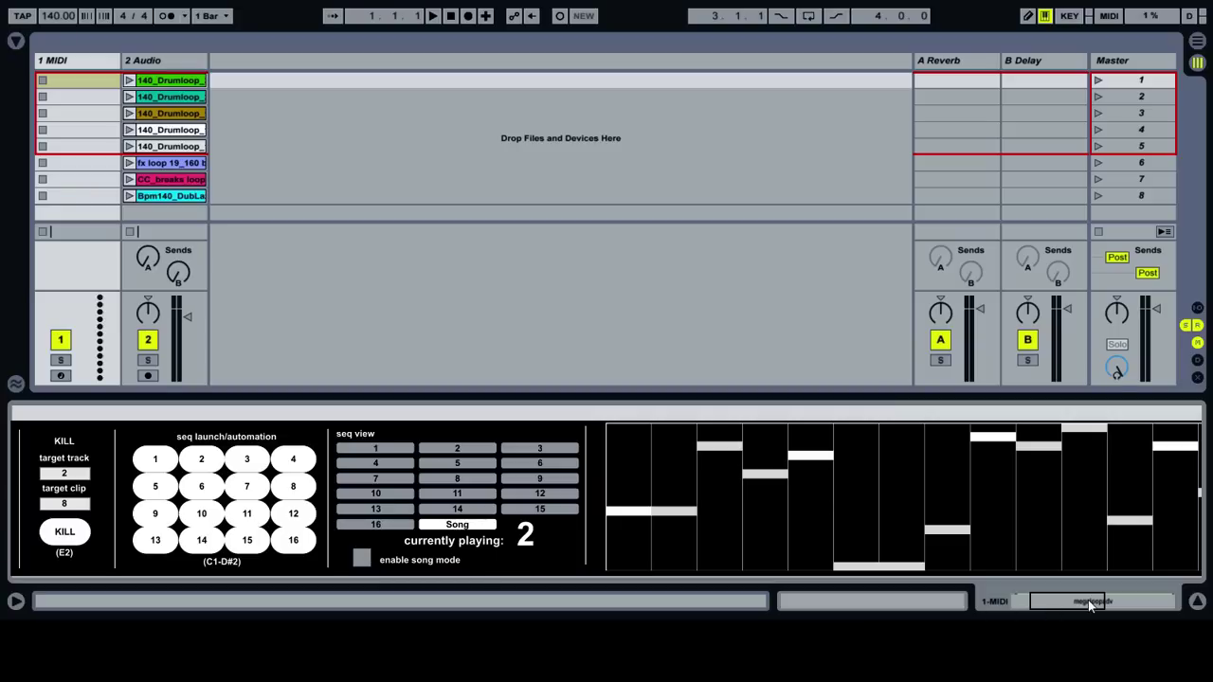
Set the Song sequence's step length to 2bar and check its direction options.
left_click_drag(1088, 600, 1175, 614)
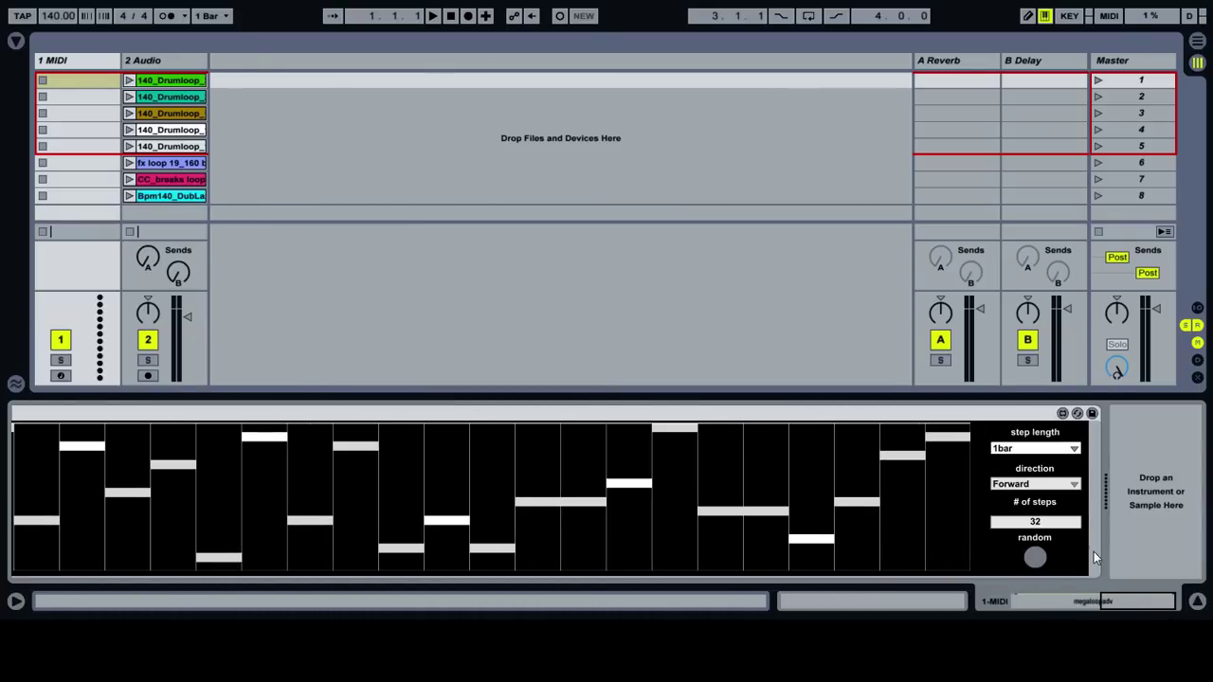
left_click(1055, 451)
left_click_drag(1055, 451, 1055, 444)
left_click(1037, 487)
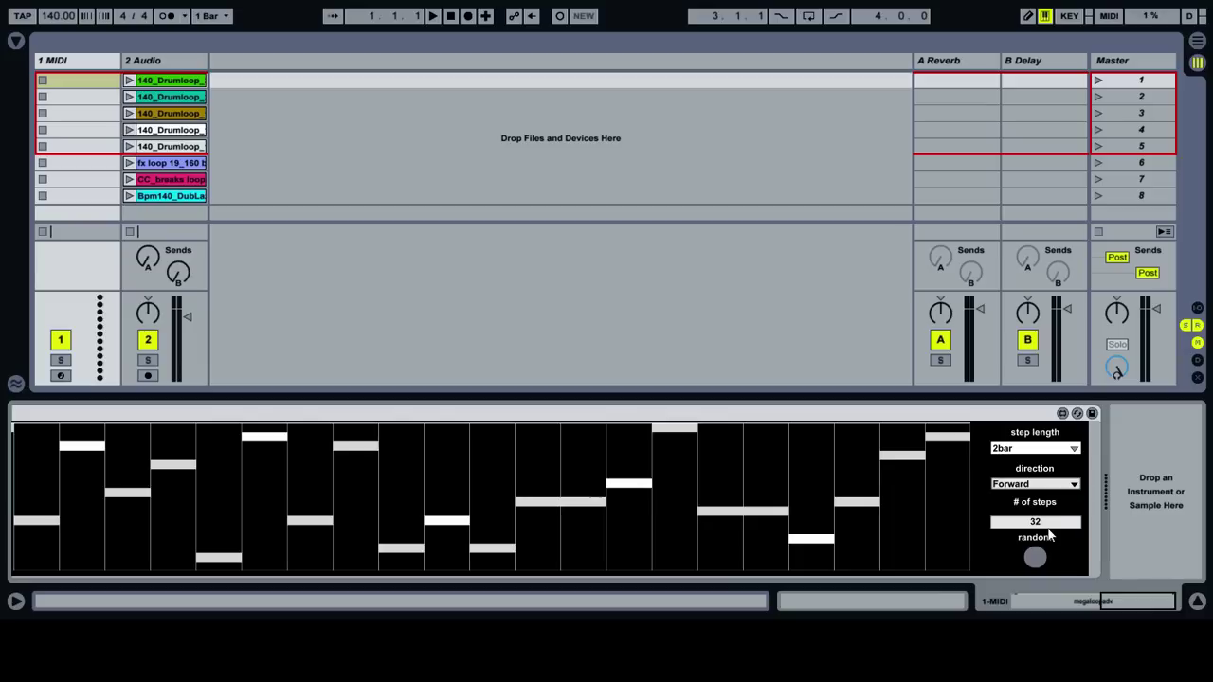
Randomize the Song sequence's steps several times.
left_click(1036, 559)
left_click(1036, 559)
left_click(1036, 559)
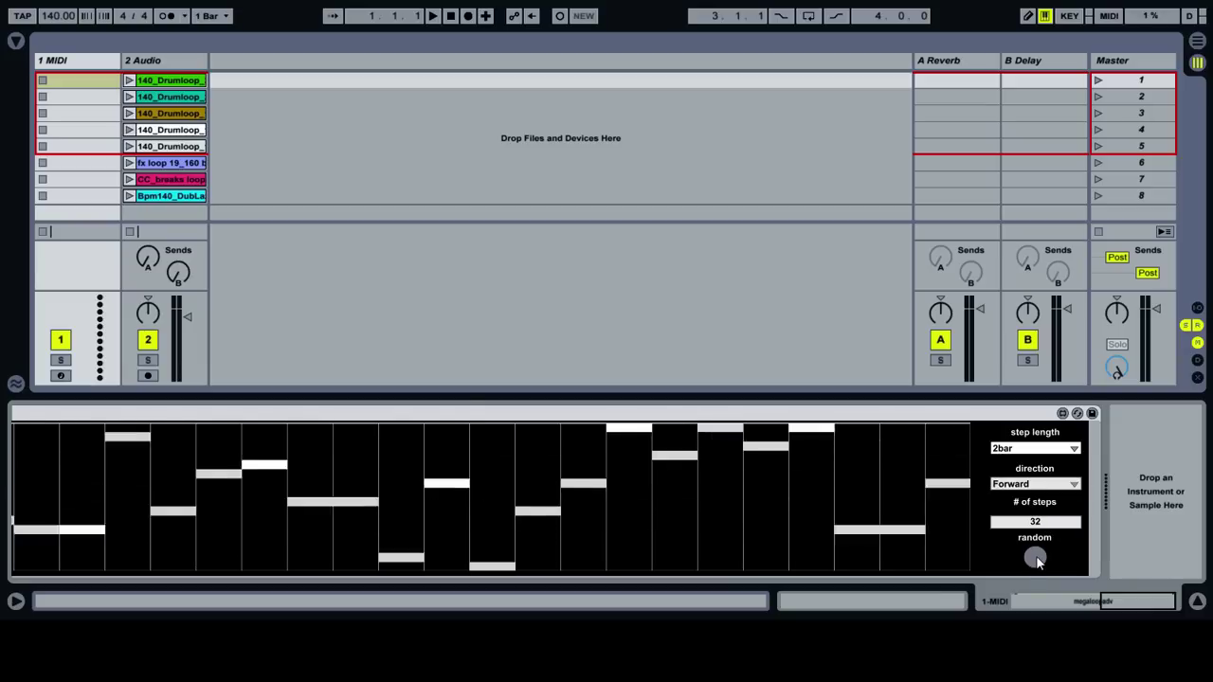
left_click(1036, 559)
left_click(1036, 559)
Show sequence 1 and set its track select to 2.
left_click(1138, 605)
left_click_drag(1138, 611, 1035, 611)
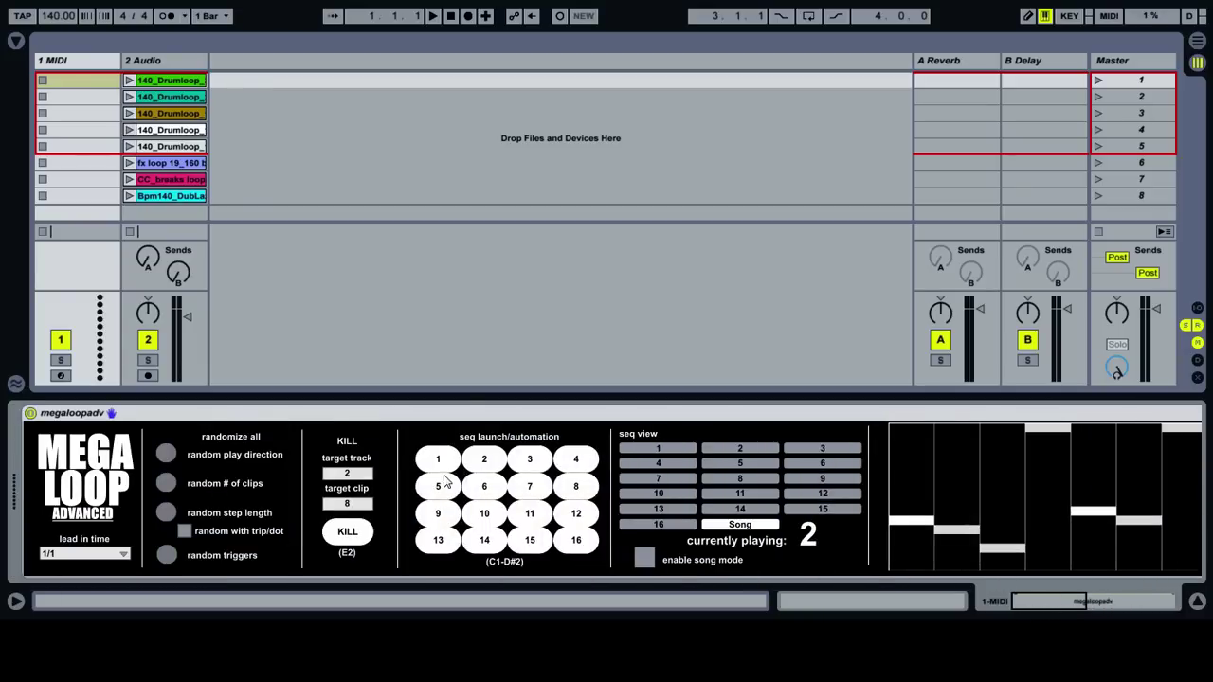
left_click(648, 446)
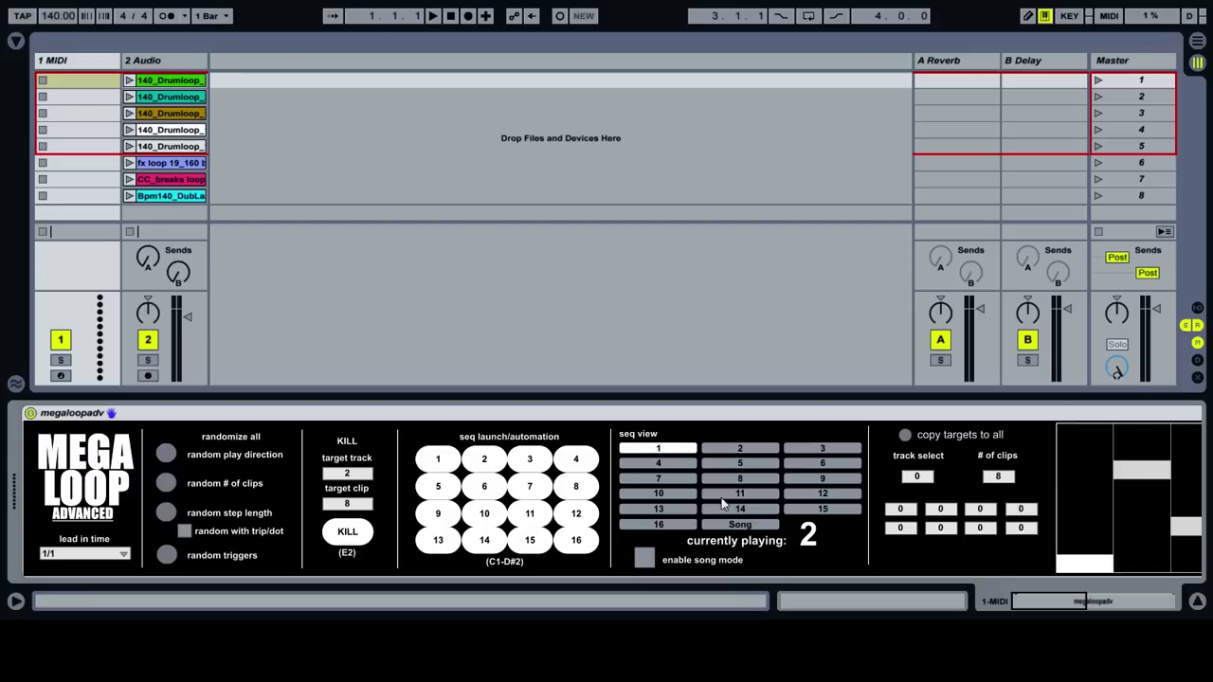
left_click(1095, 612)
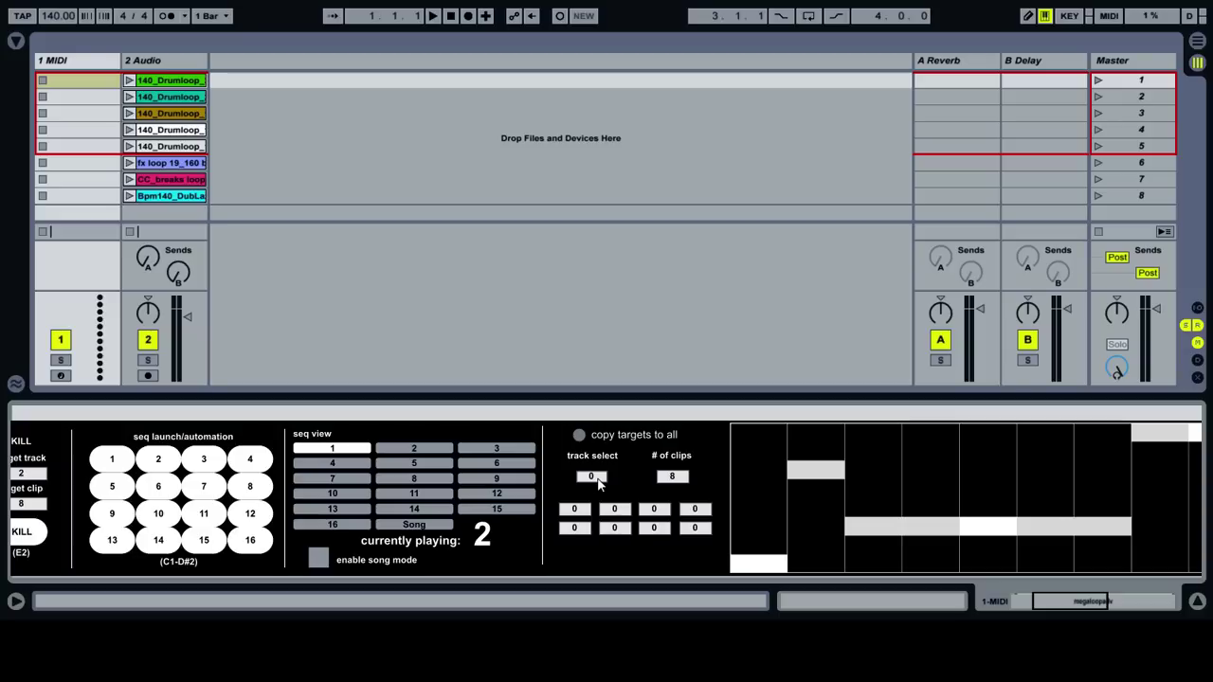
type("2")
Fill sequence 1's eight clip target boxes with the values 1 to 8 in order.
left_click(578, 508)
type("1")
left_click(614, 512)
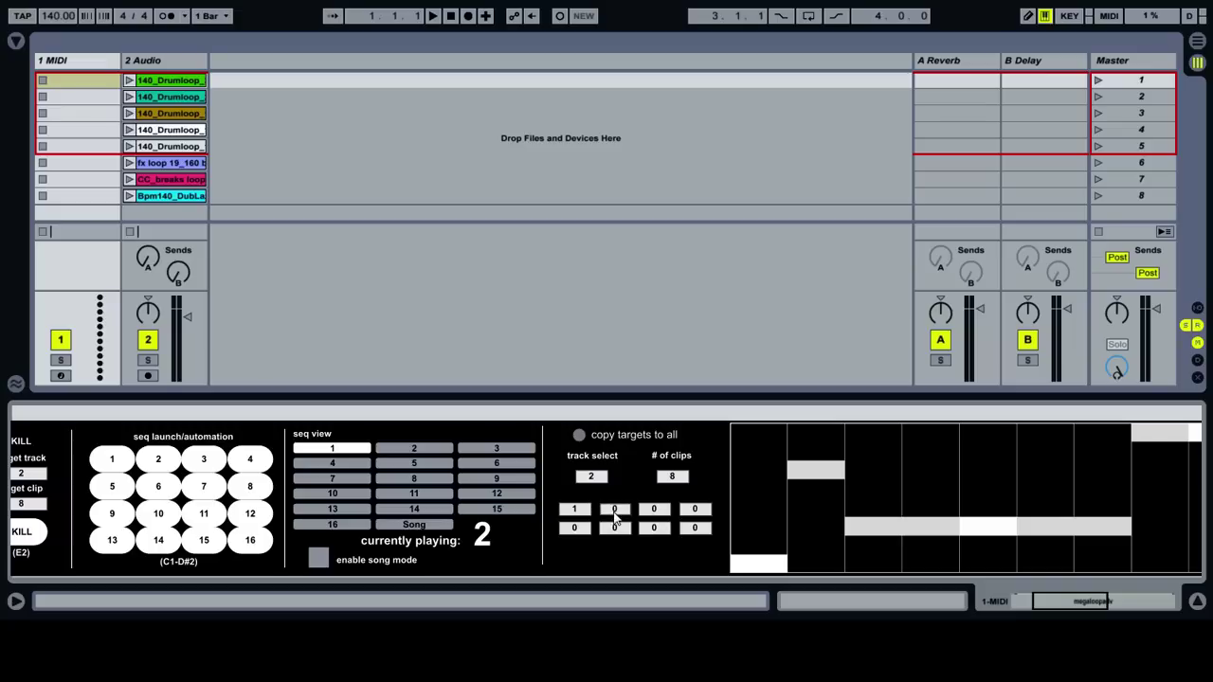
type("2")
left_click(654, 510)
type("3")
left_click(694, 509)
type("4")
left_click(573, 528)
type("5")
left_click(614, 528)
type("6")
left_click(654, 528)
type("7")
left_click(695, 528)
type("8")
Copy sequence 1's targets to all sequences, check sequences 2 and 3, and return to sequence 1.
left_click(705, 461)
left_click(413, 451)
left_click(481, 450)
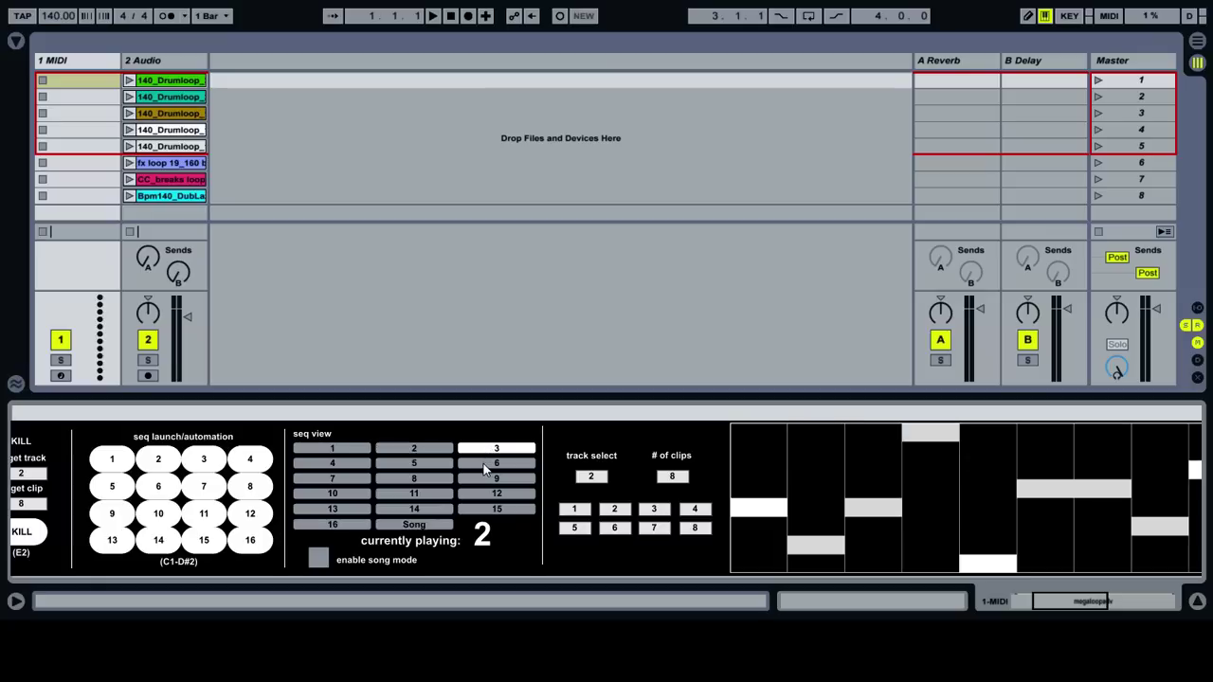
left_click(347, 453)
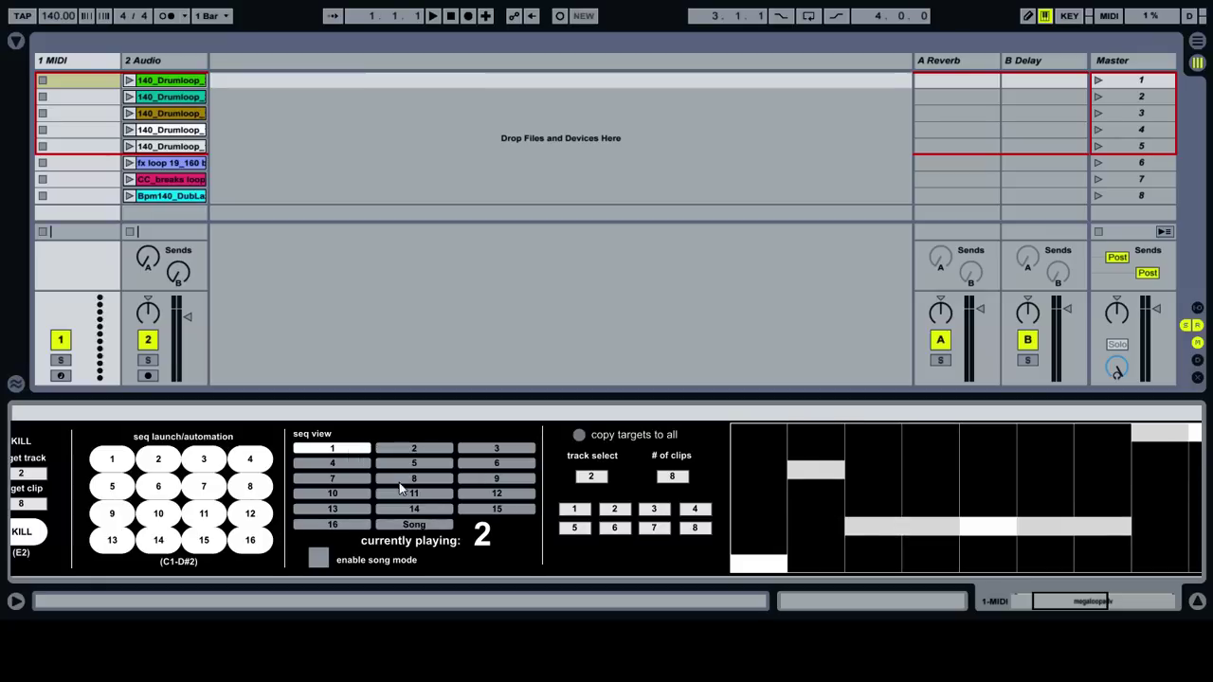
Check sequence 12's copied targets, return to sequence 1, and randomize its steps twice.
left_click(487, 494)
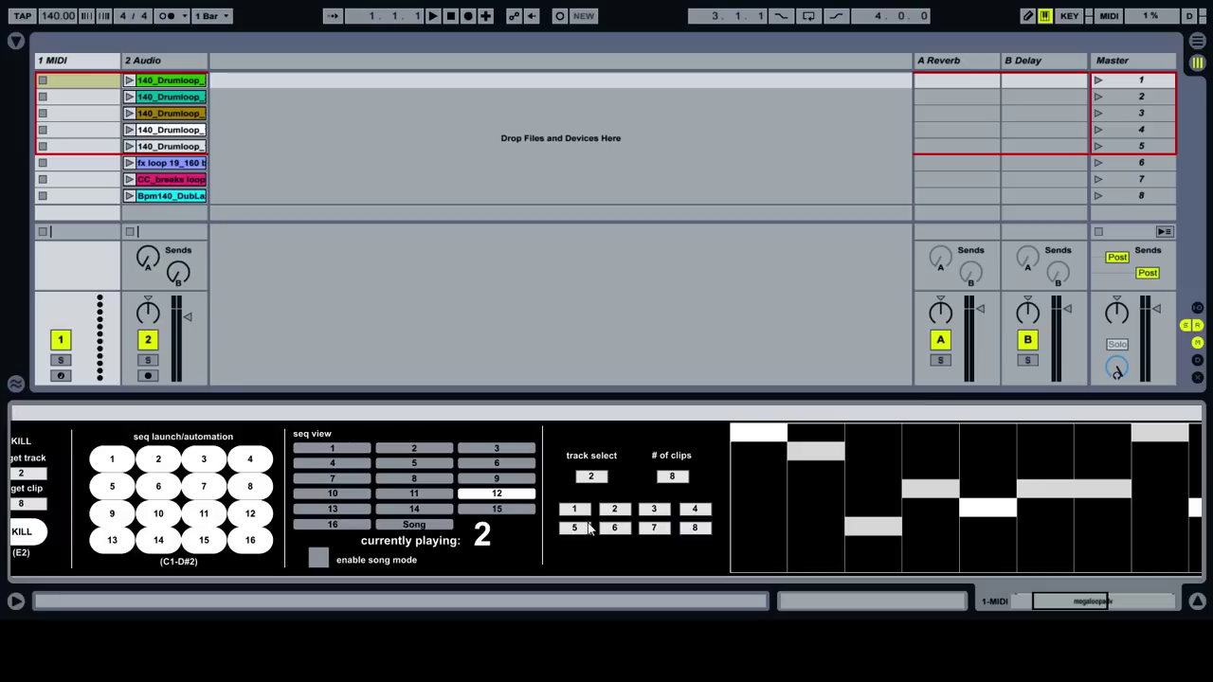
left_click(331, 449)
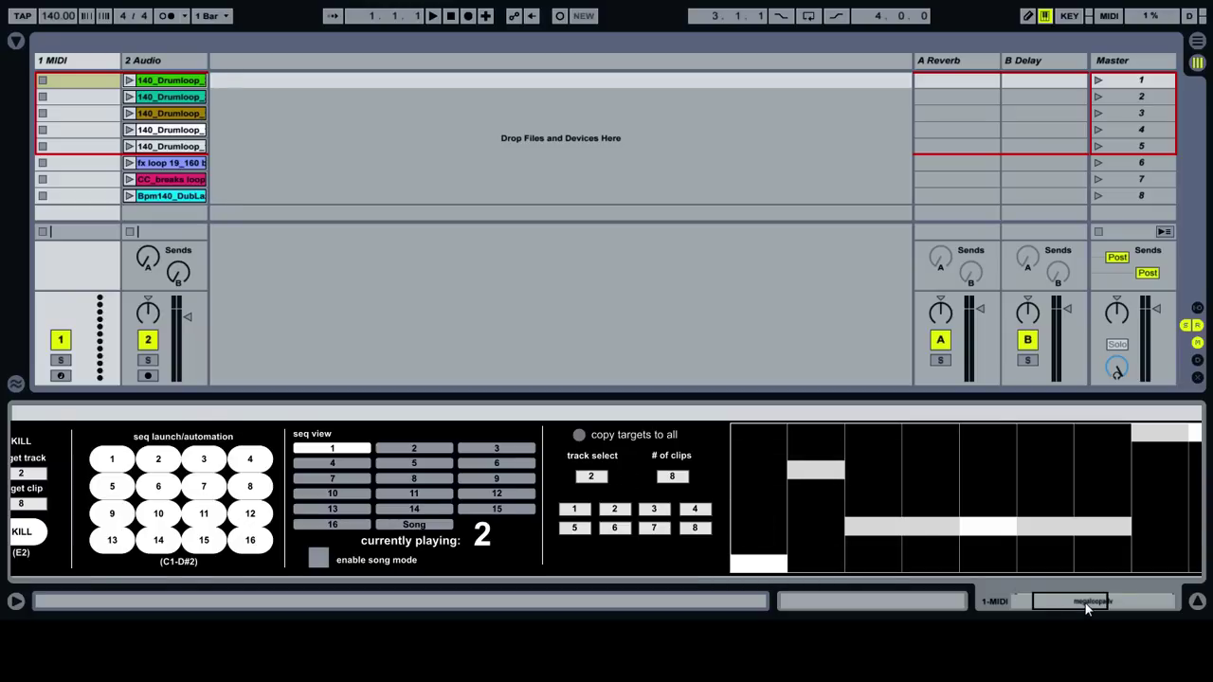
left_click_drag(1089, 603, 1059, 612)
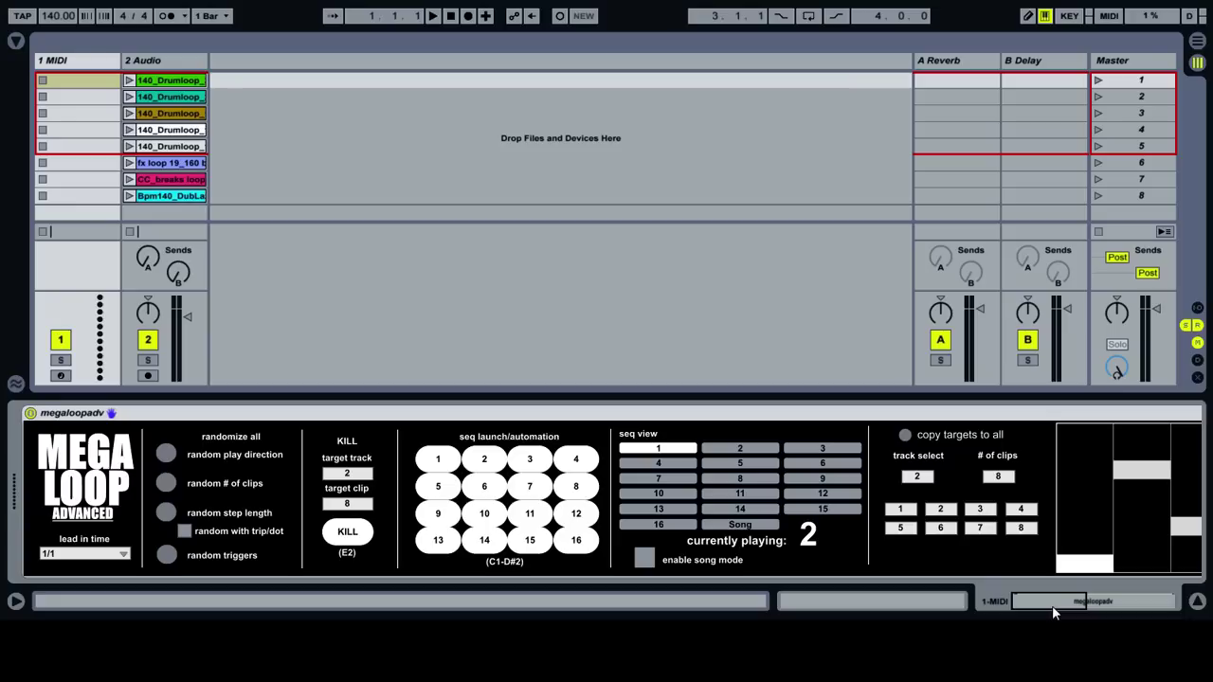
left_click_drag(1055, 605, 1140, 582)
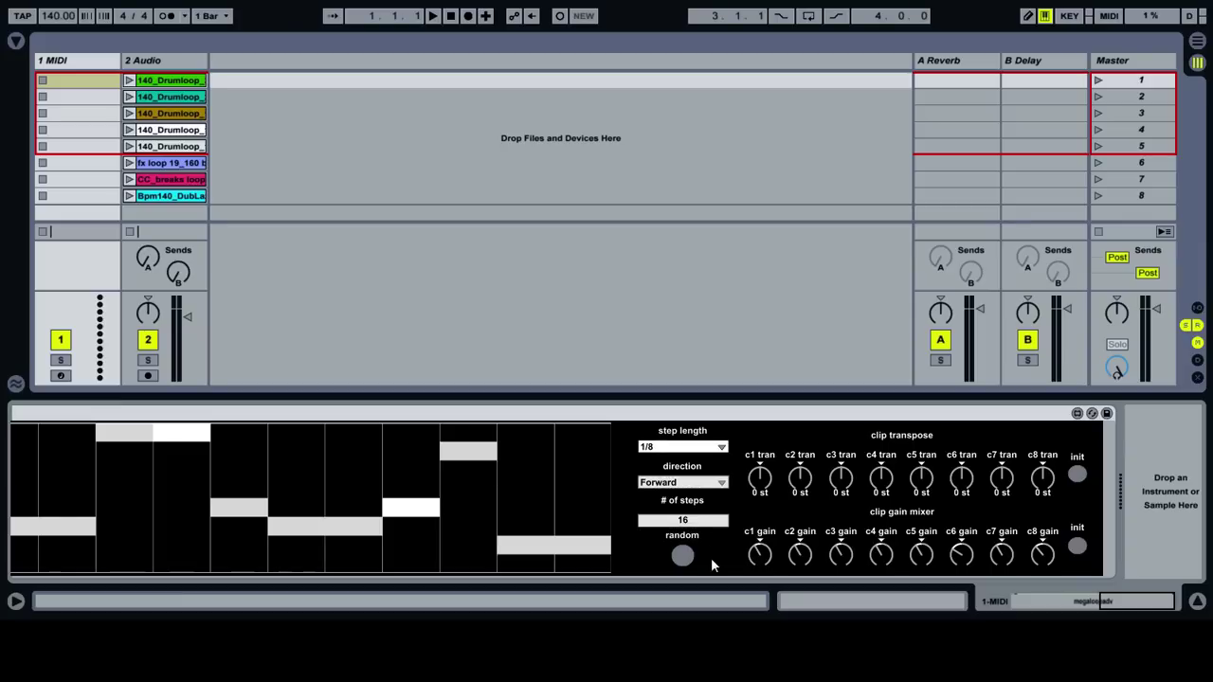
left_click(682, 557)
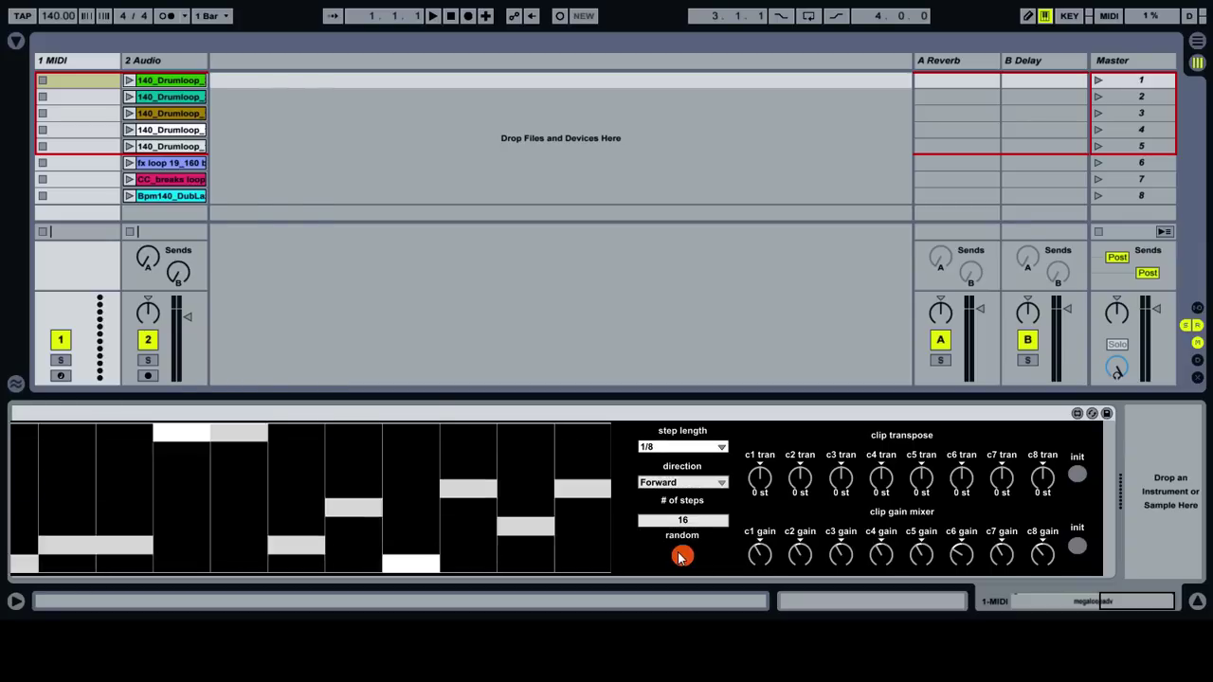
left_click(682, 556)
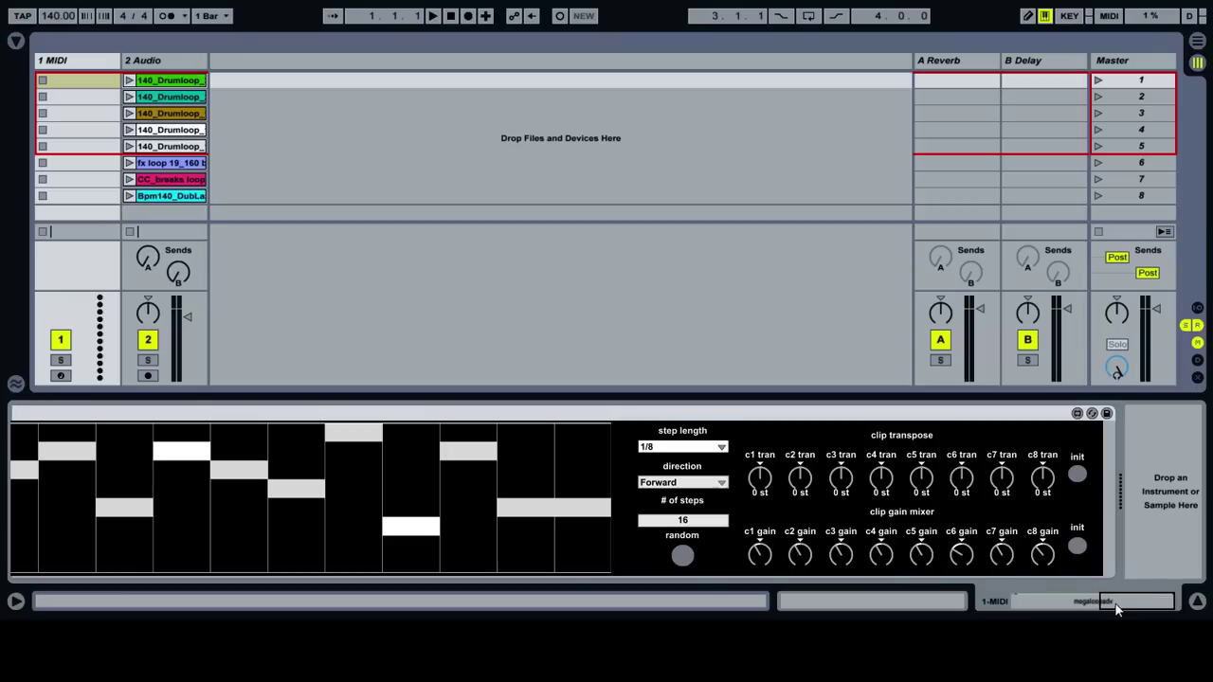
Try transposing clip 1 to 12 st from the device, inspect the first clip on track 2, and reset its transpose to 0 st.
left_click_drag(1116, 603, 1146, 590)
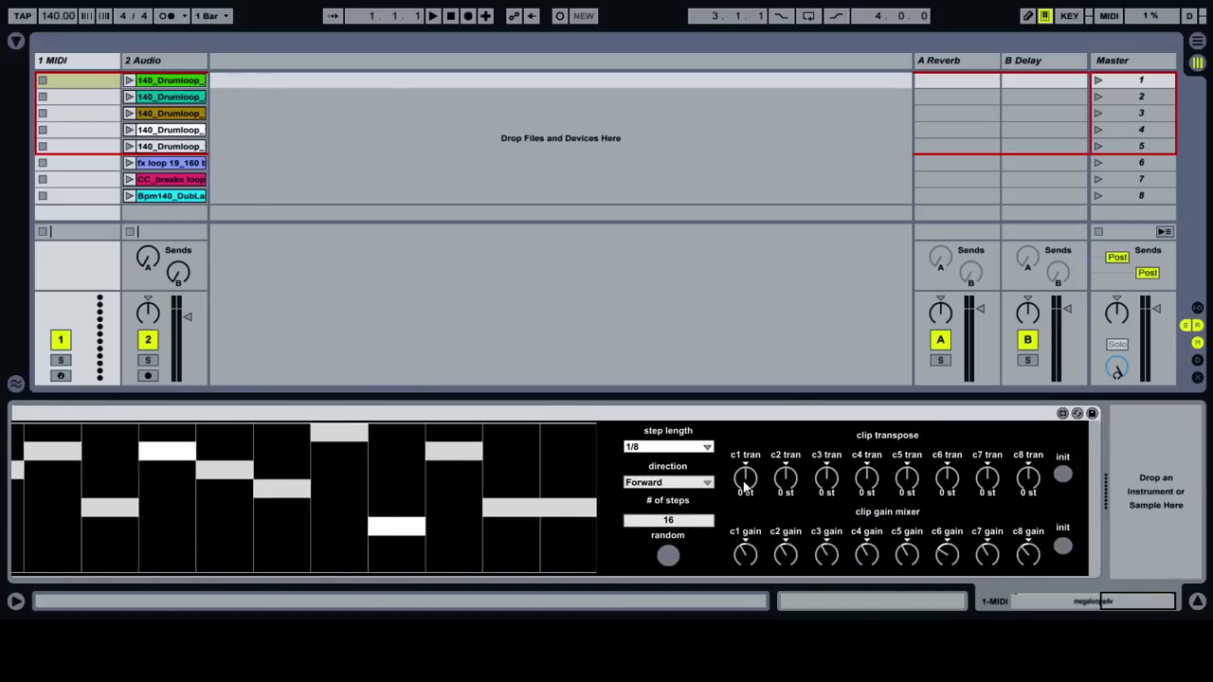
left_click_drag(744, 485, 745, 441)
left_click(170, 81)
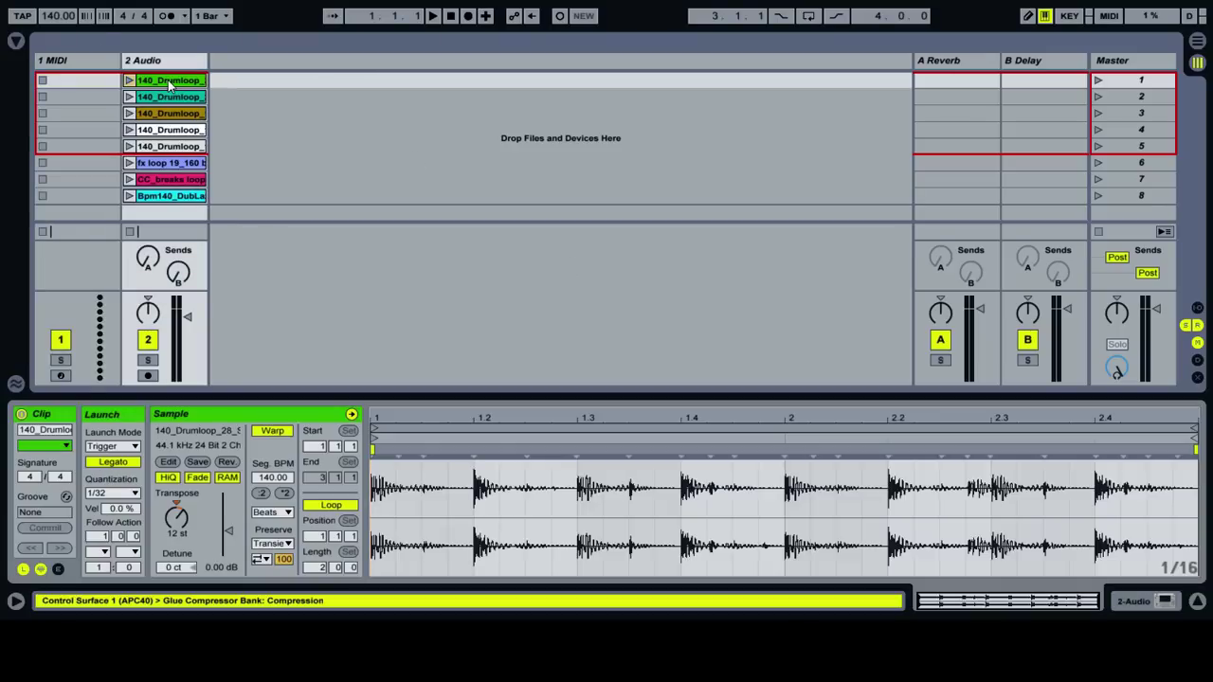
left_click(184, 538)
key("Delete")
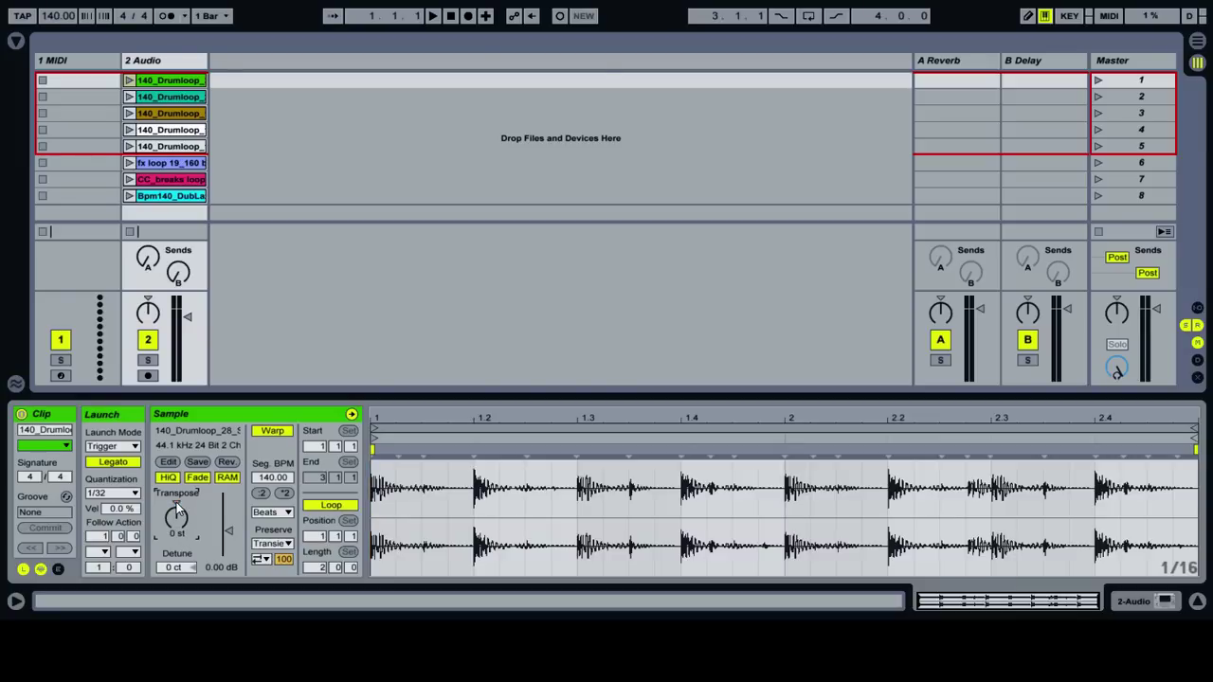
left_click(74, 59)
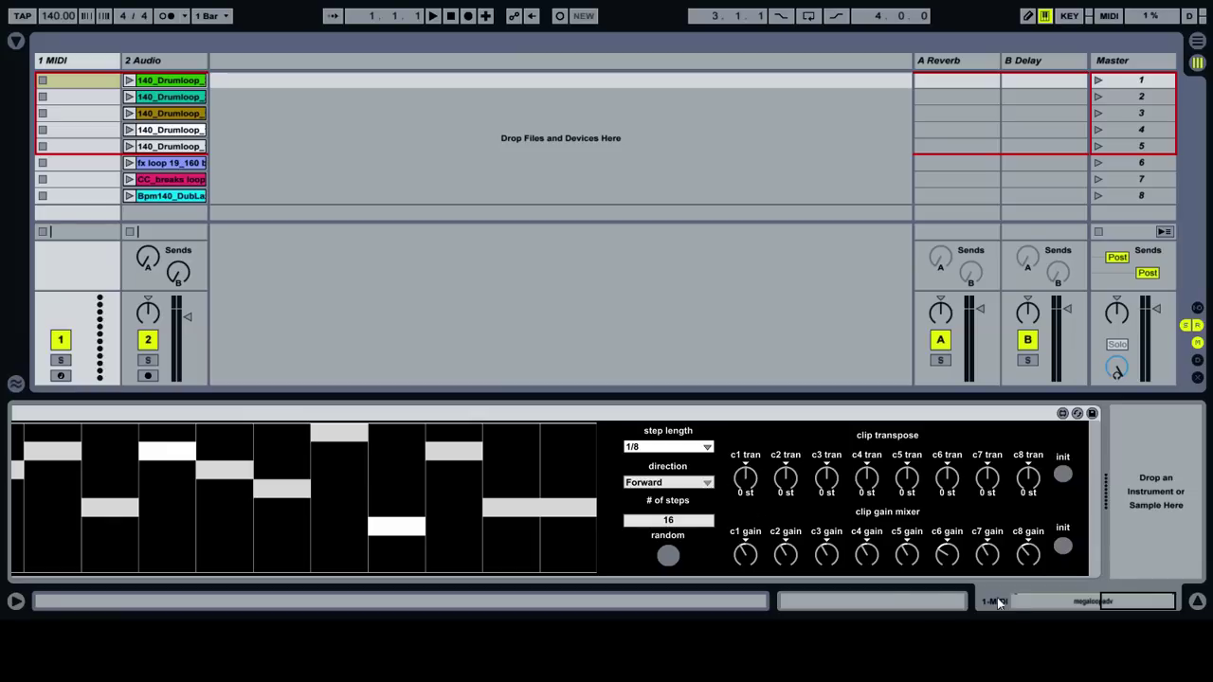
Randomize the number of clips for all sequences and enable random step lengths with triplets and dotted values.
left_click_drag(1114, 600, 1030, 616)
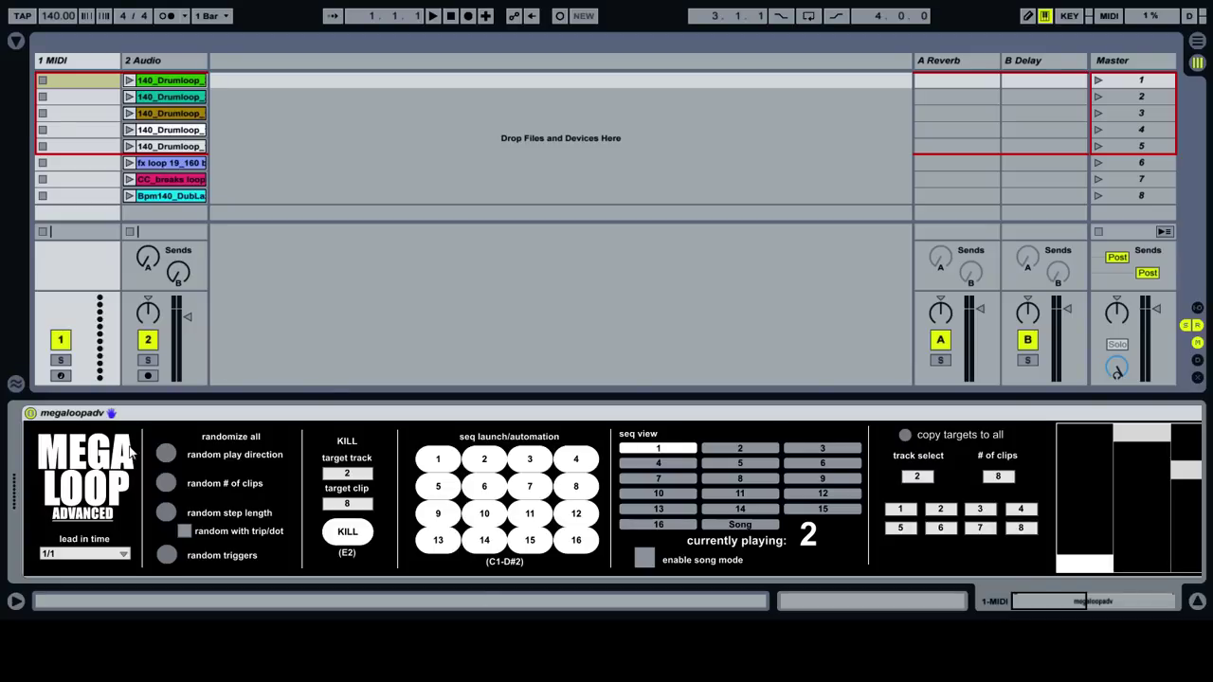
left_click(167, 487)
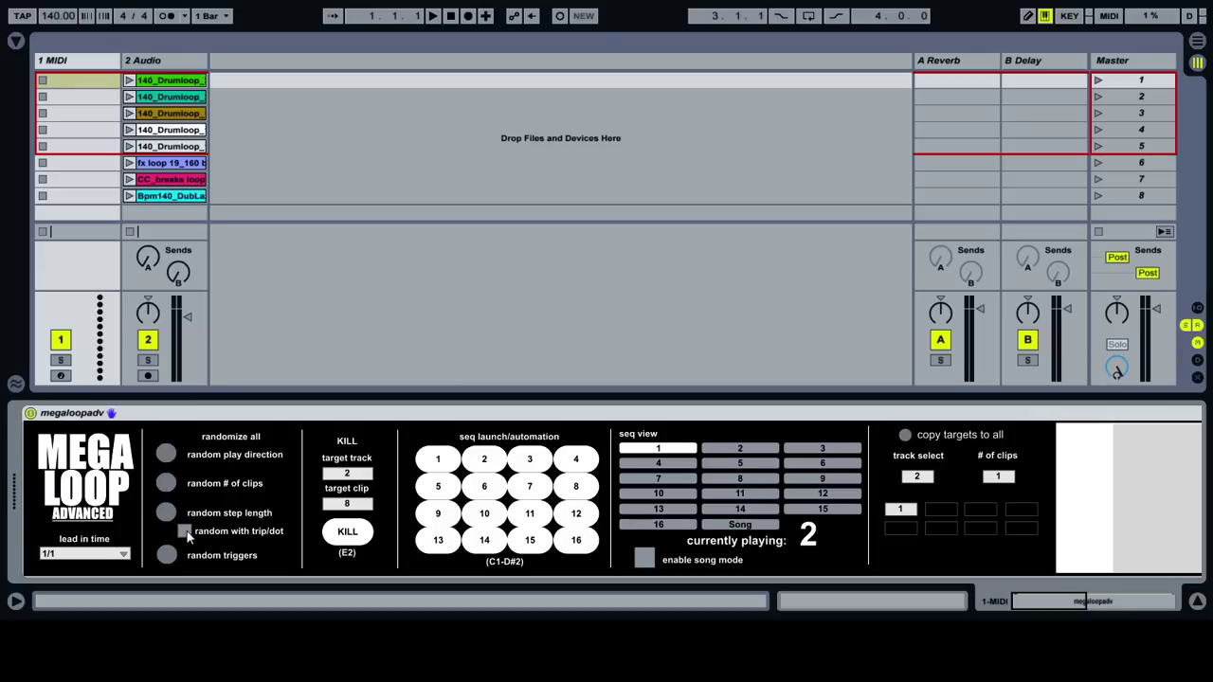
left_click(185, 533)
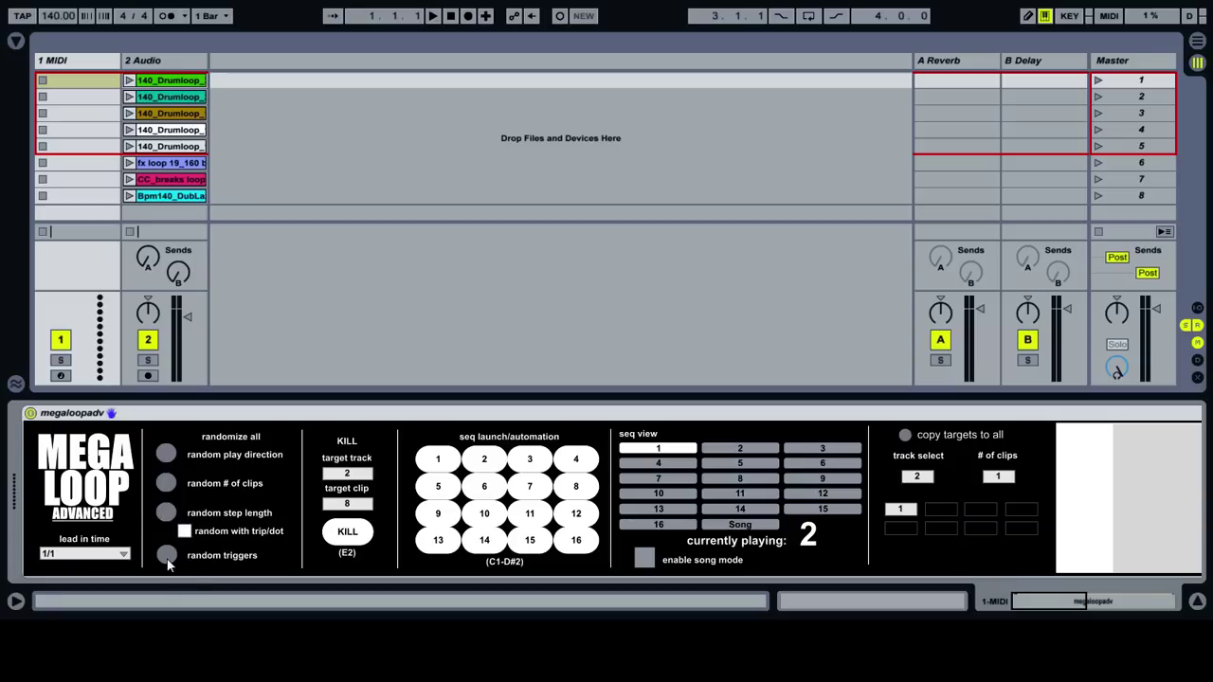
Show the Song sequence, set its number of steps to 64, and randomize its pattern.
left_click(725, 524)
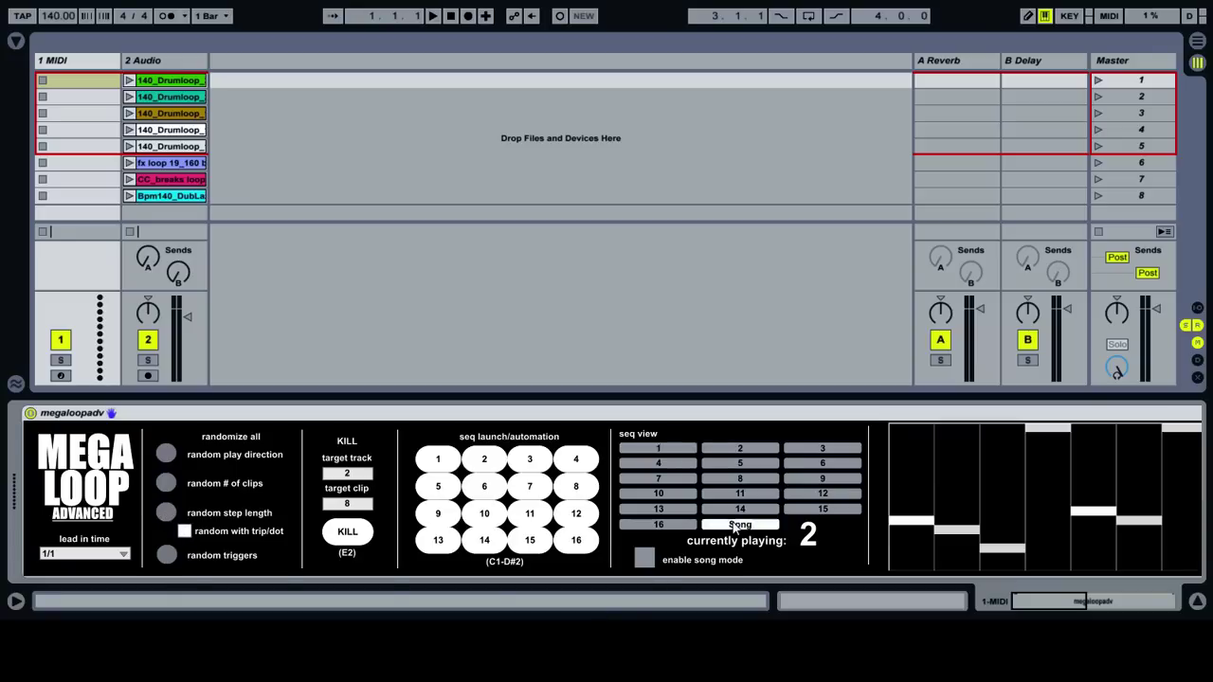
scroll(1034, 588, "right", 5)
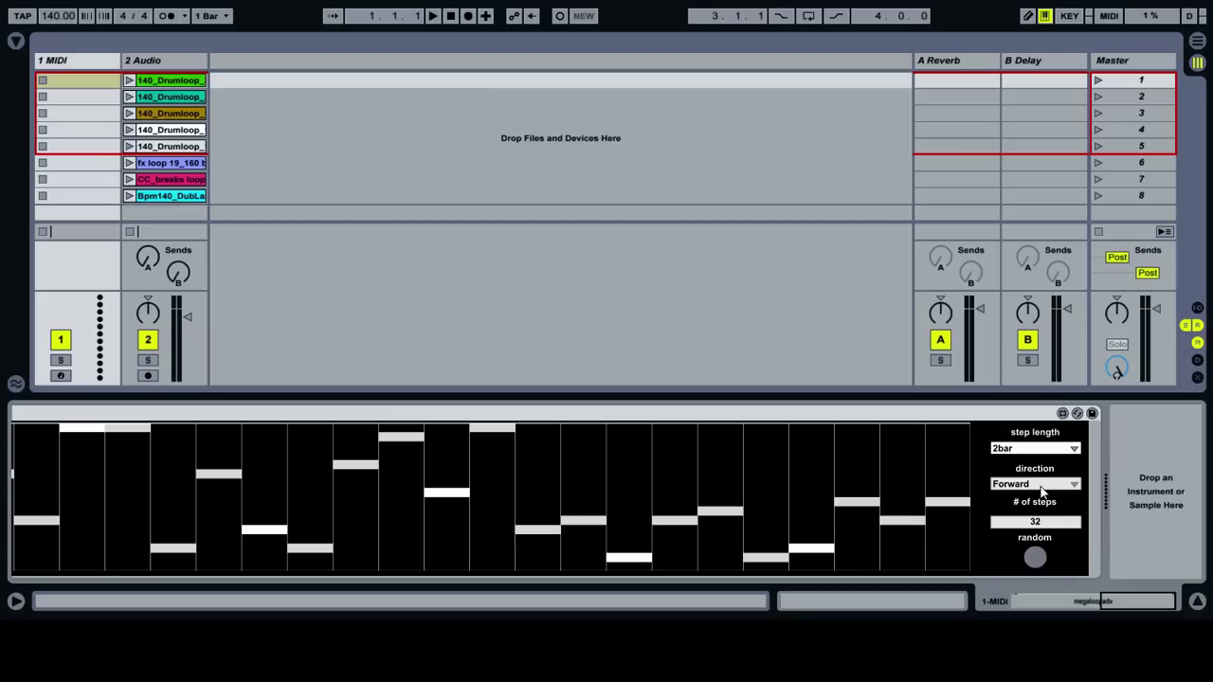
left_click_drag(1040, 521, 1037, 497)
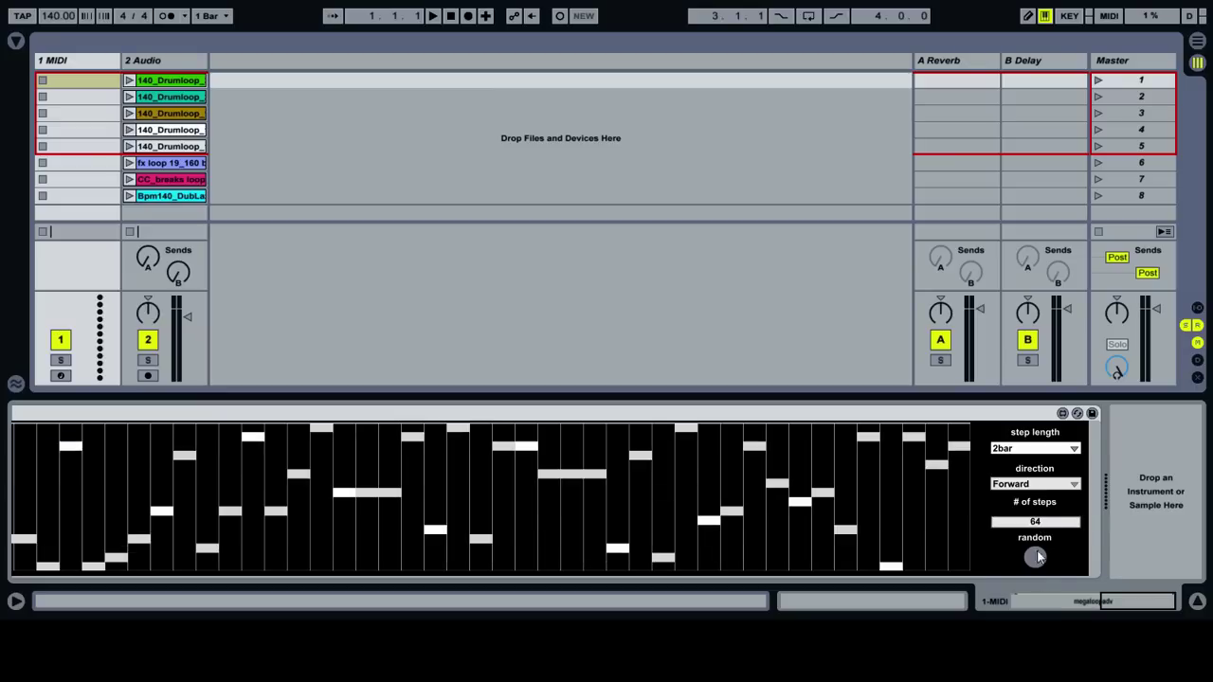
Enable song mode and play the song, viewing sequence 1 briefly before returning to the Song sequence.
left_click_drag(1108, 611, 1015, 608)
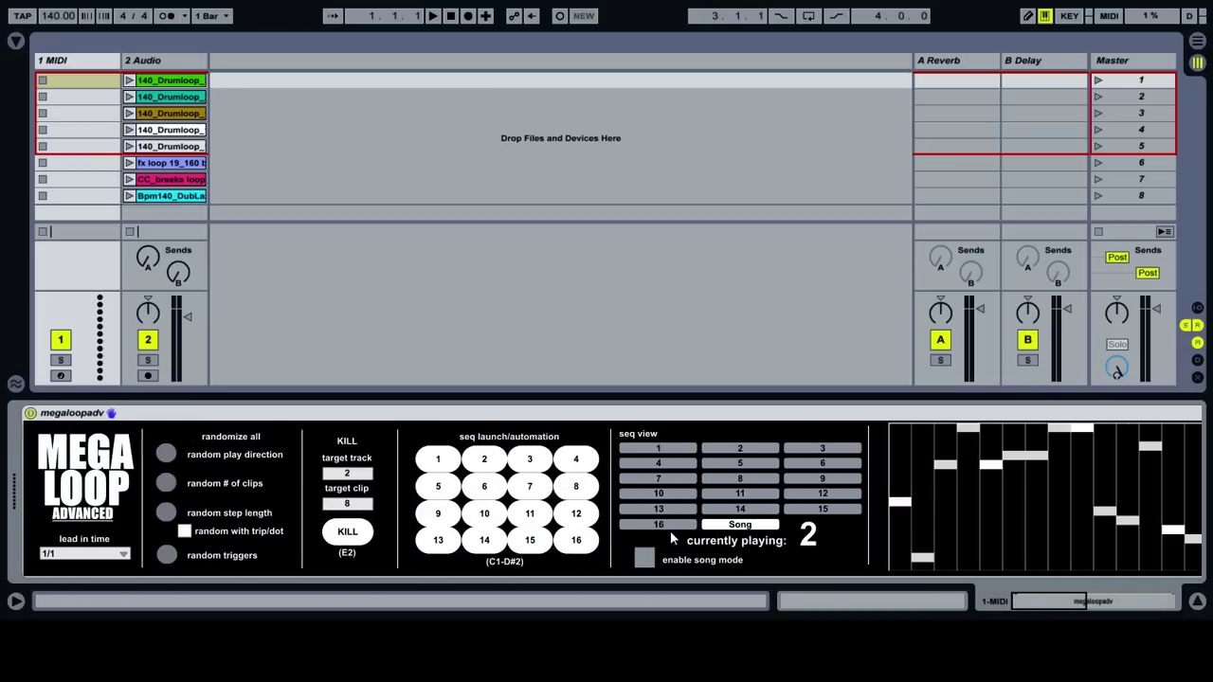
left_click(644, 559)
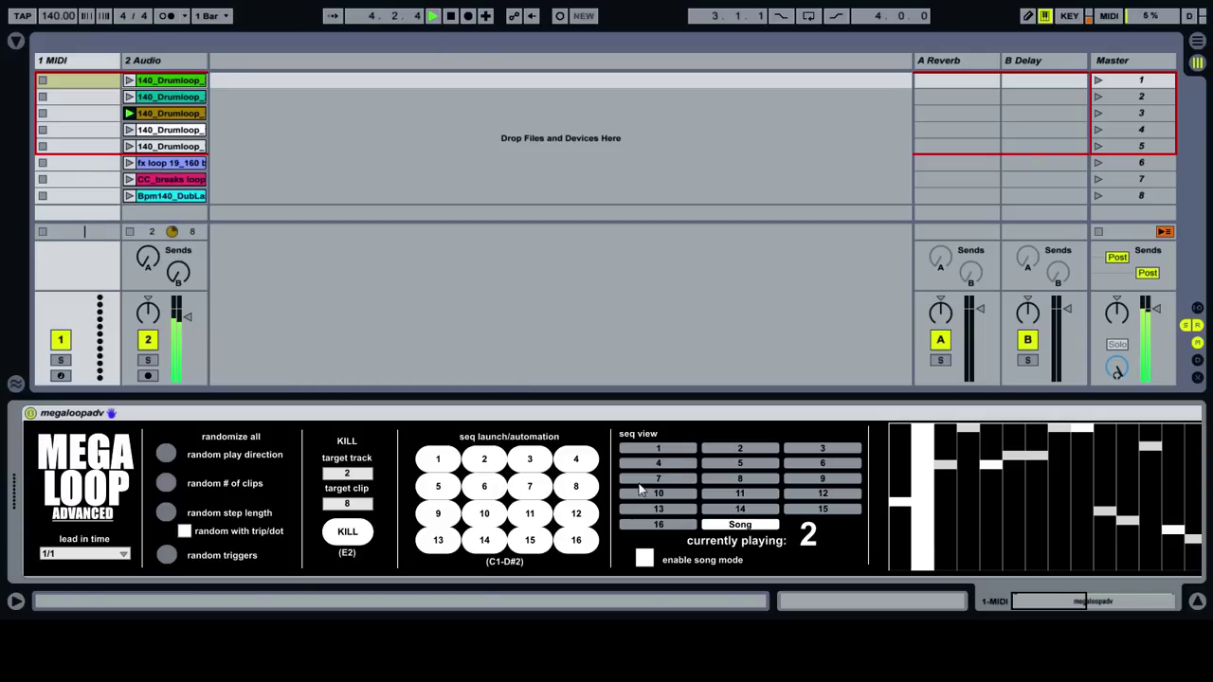
left_click(663, 448)
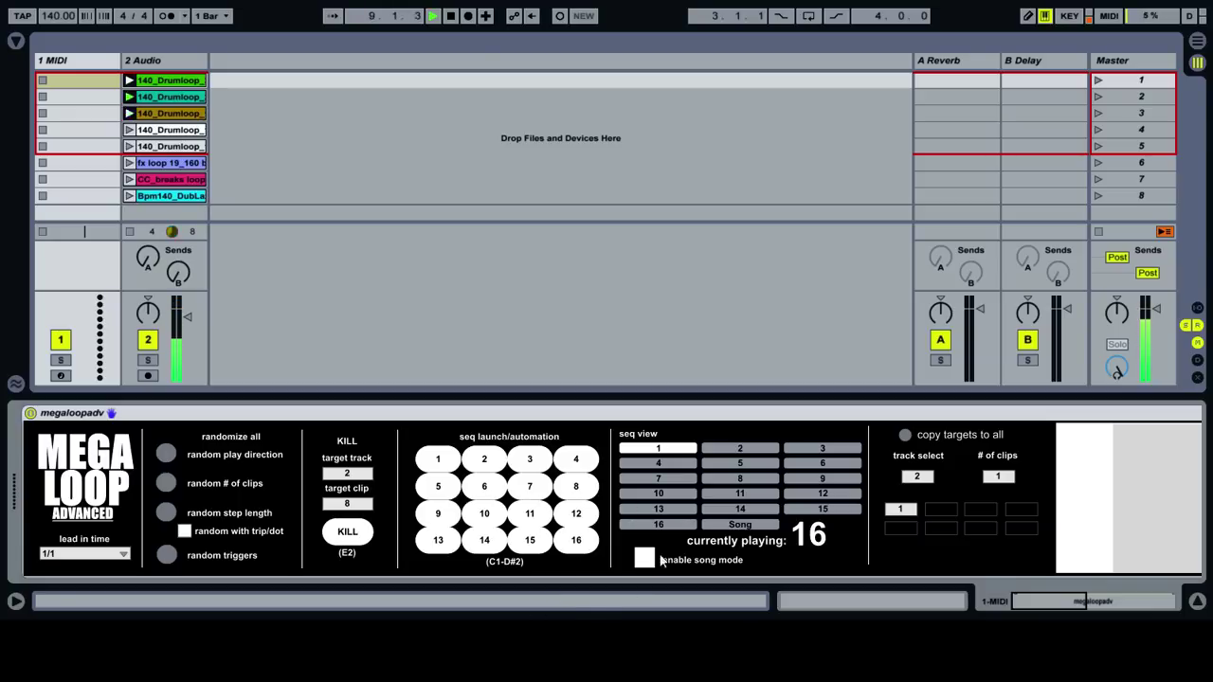
left_click(740, 524)
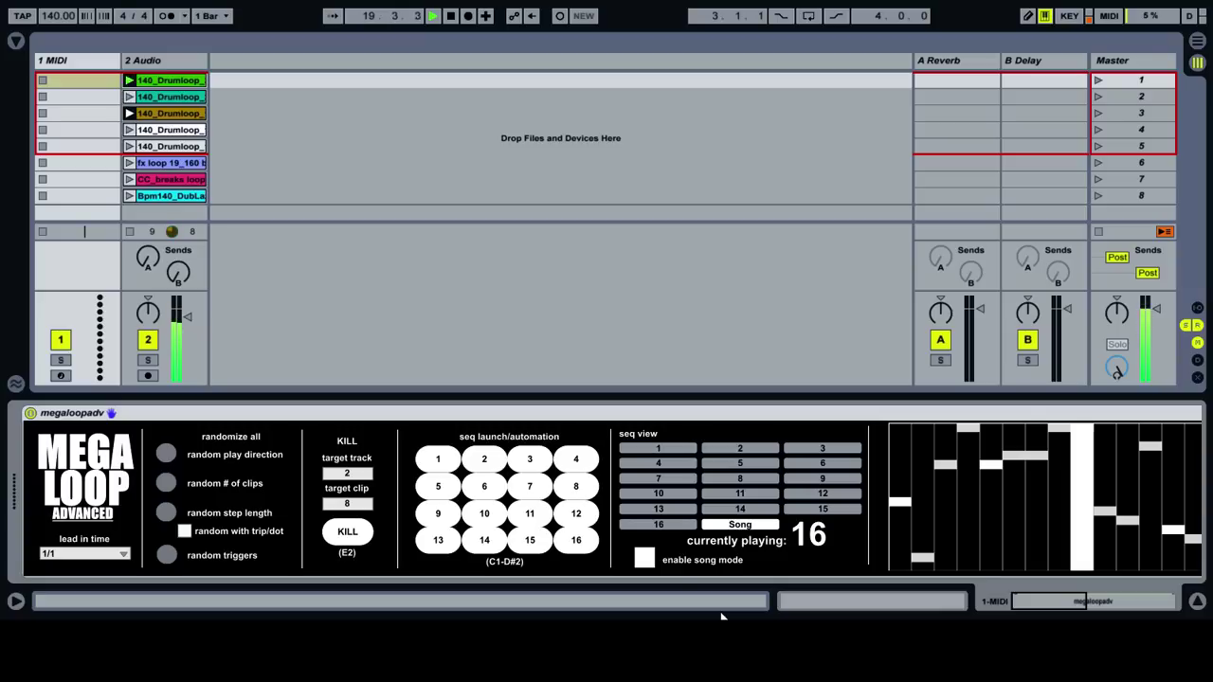
Disable song mode and launch sequences 12, 10, 4 and 9 in turn during playback.
left_click(646, 558)
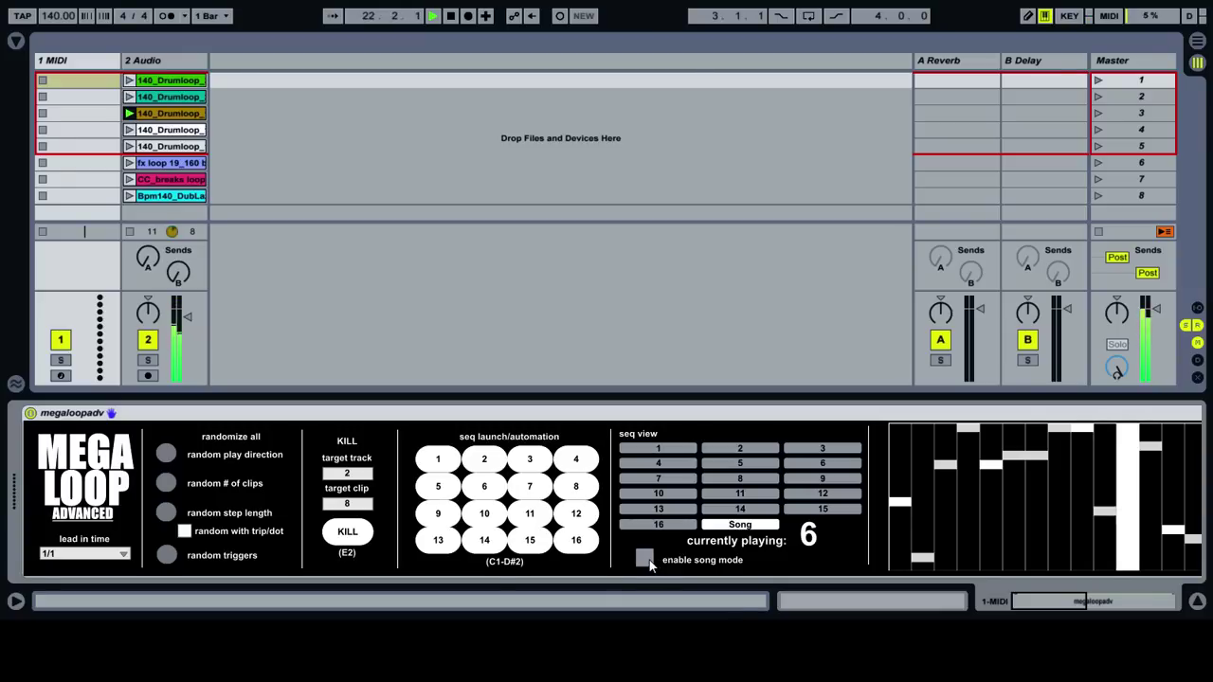
left_click(575, 515)
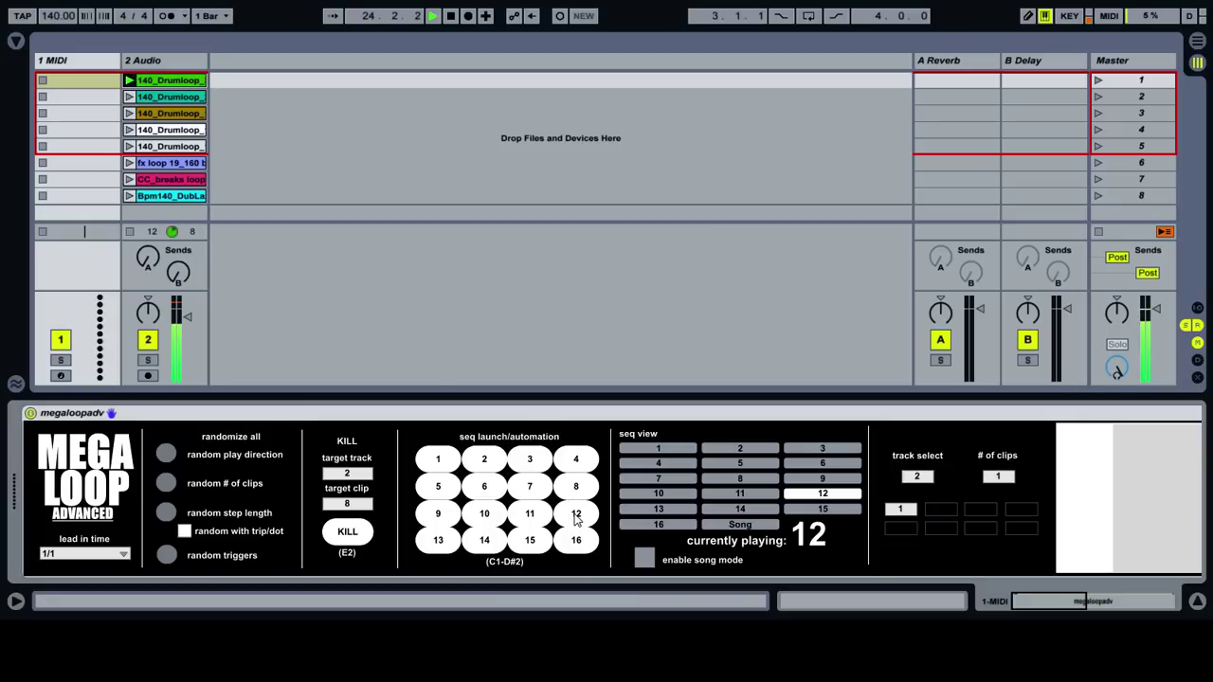
mouse_move(1055, 612)
left_mouse_down()
mouse_move(1089, 612)
mouse_move(1066, 612)
left_mouse_up()
left_click(300, 509)
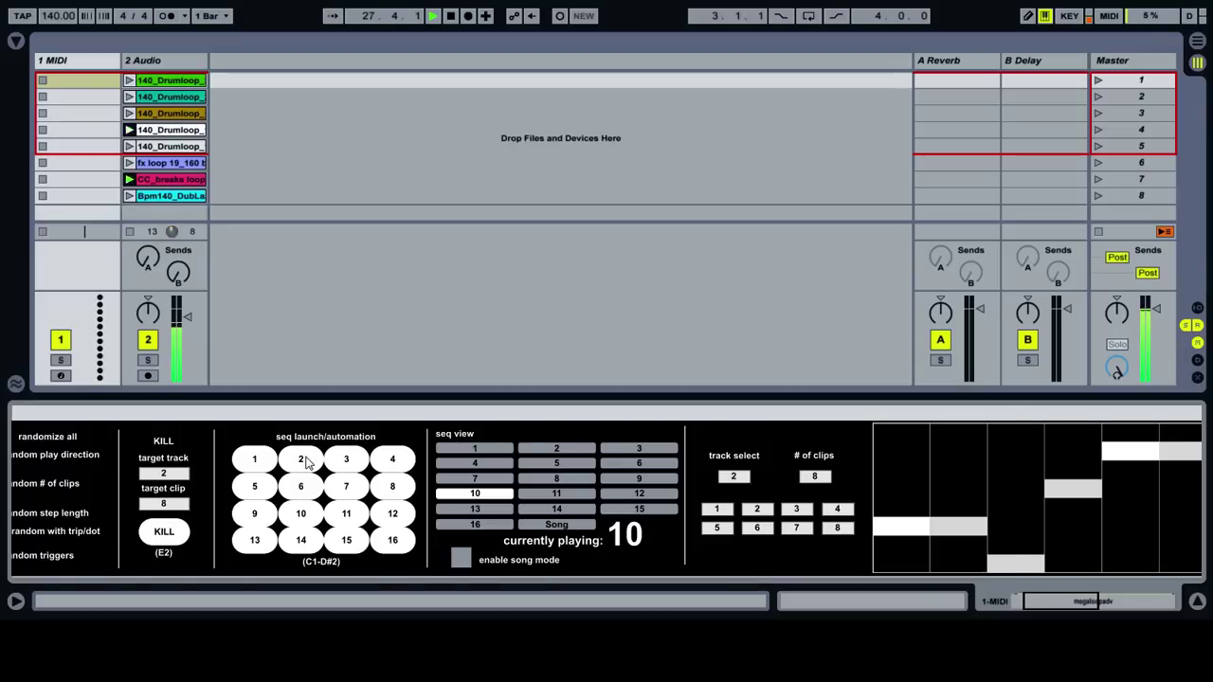
left_click(392, 460)
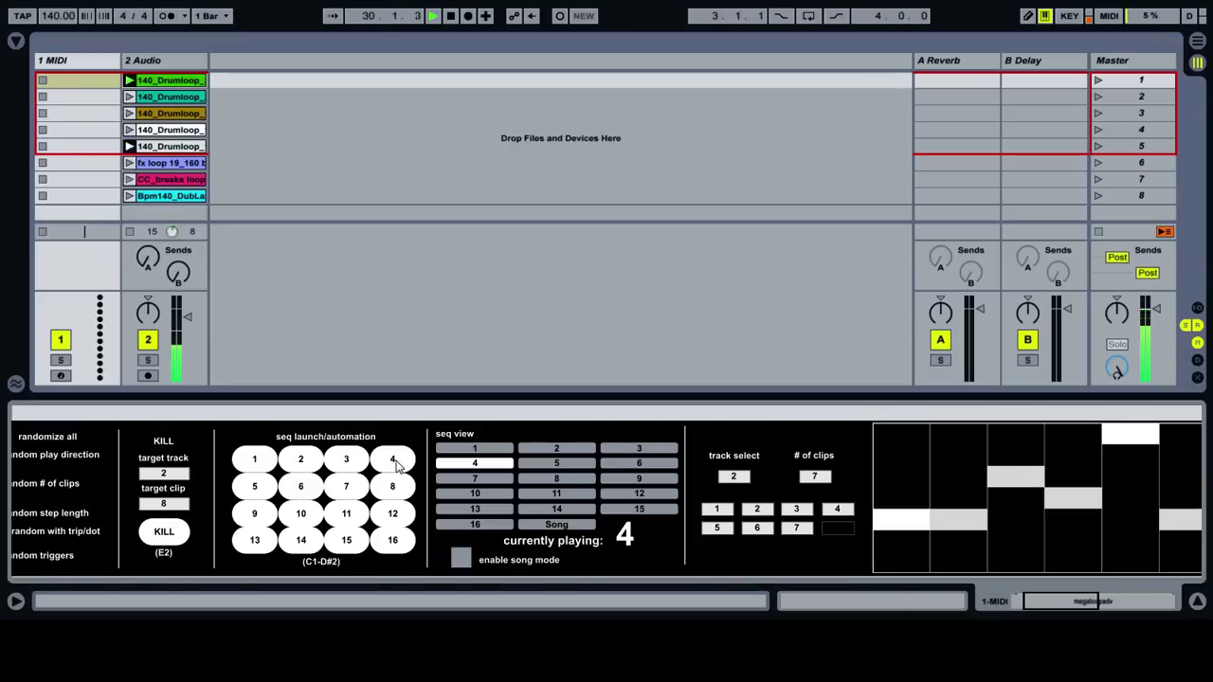
left_click(256, 514)
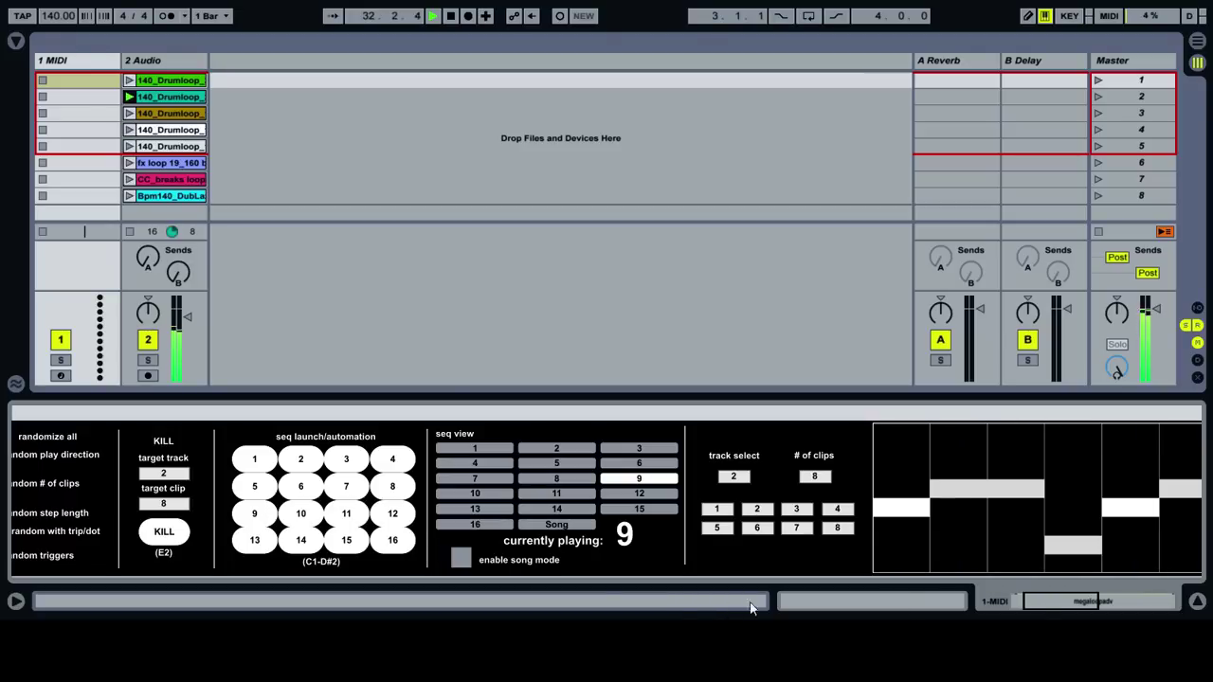
Launch sequences 1, 12, 11, 15, 14, 4 and 15 one after another.
left_click(254, 460)
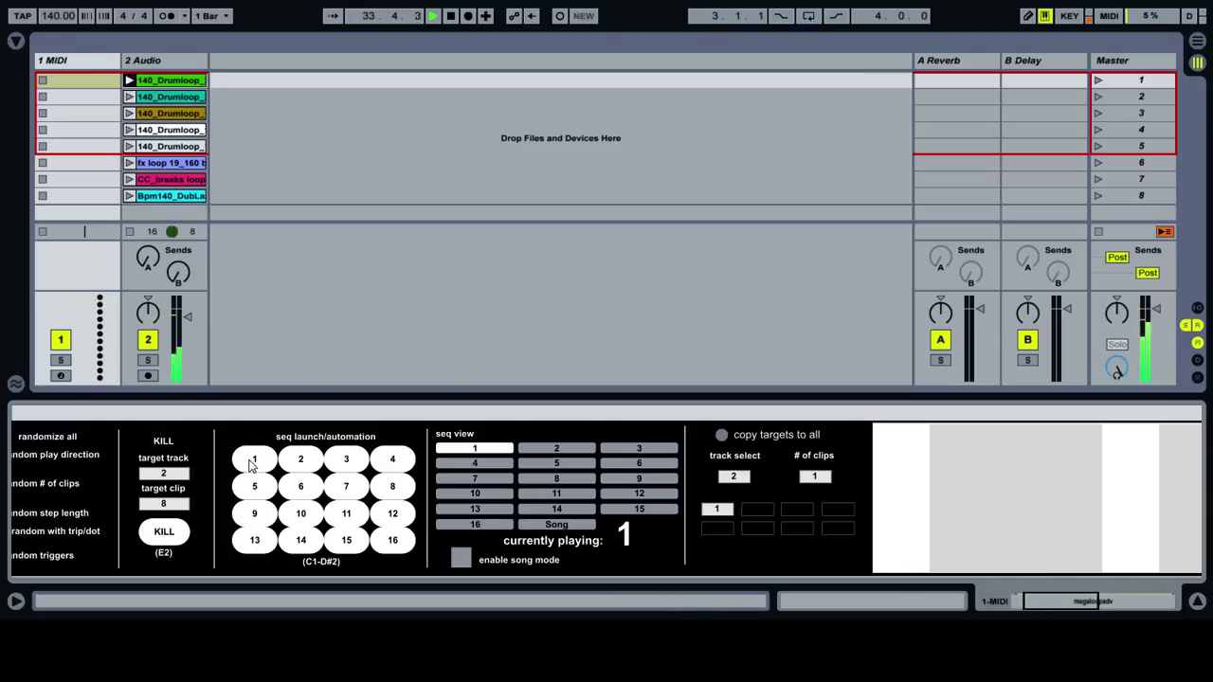
left_click(395, 516)
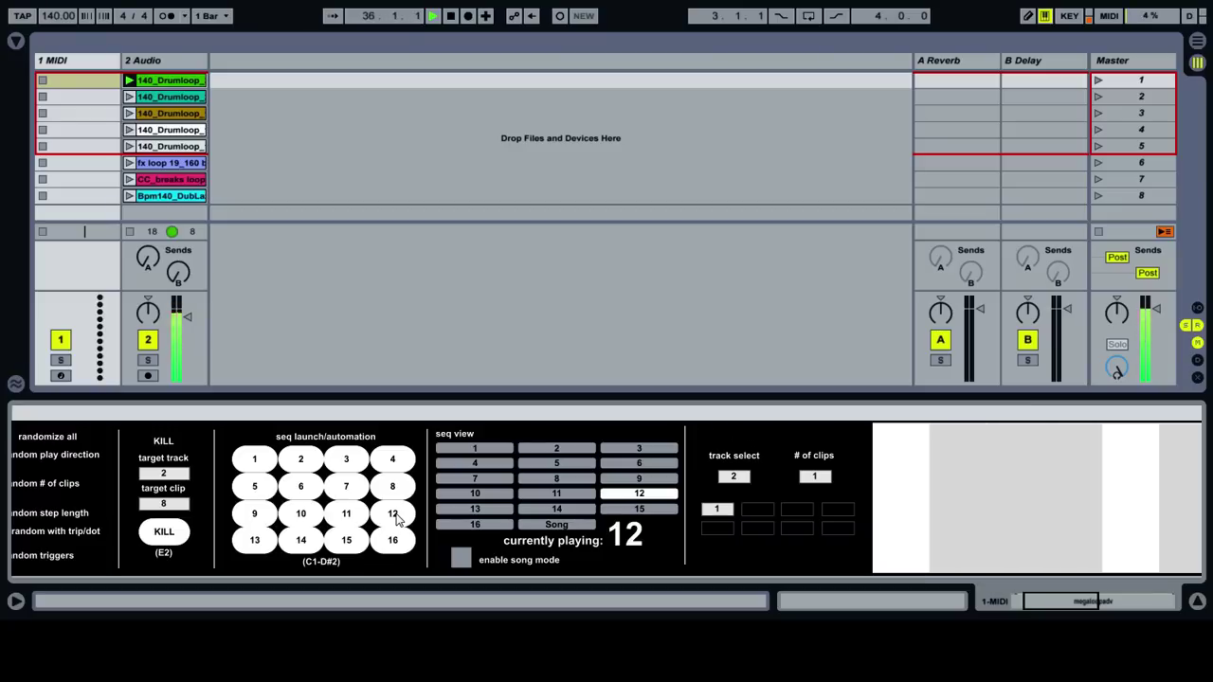
left_click(347, 517)
left_click(347, 542)
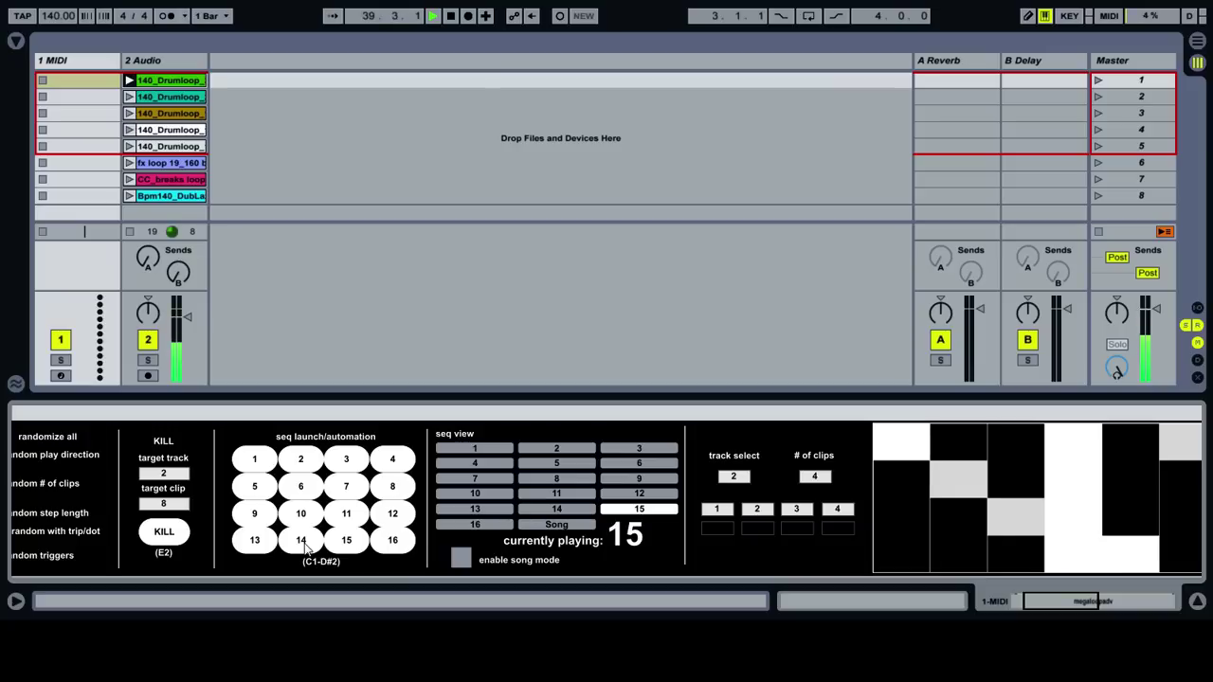
left_click(303, 546)
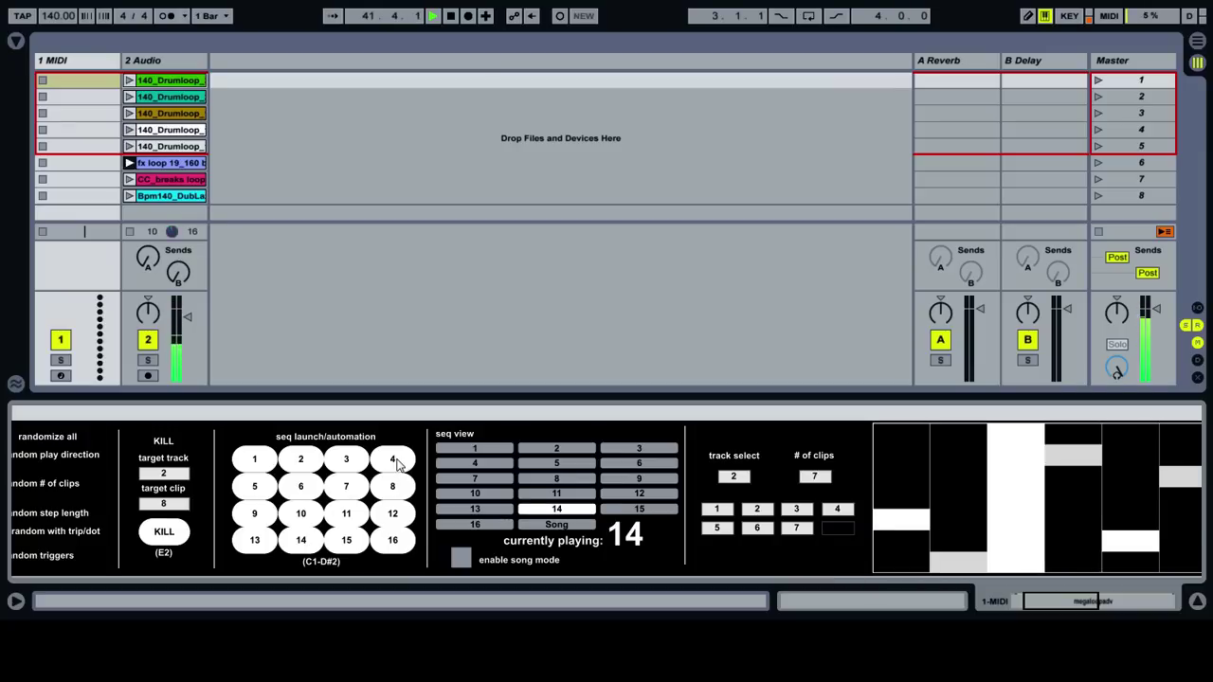
left_click(394, 463)
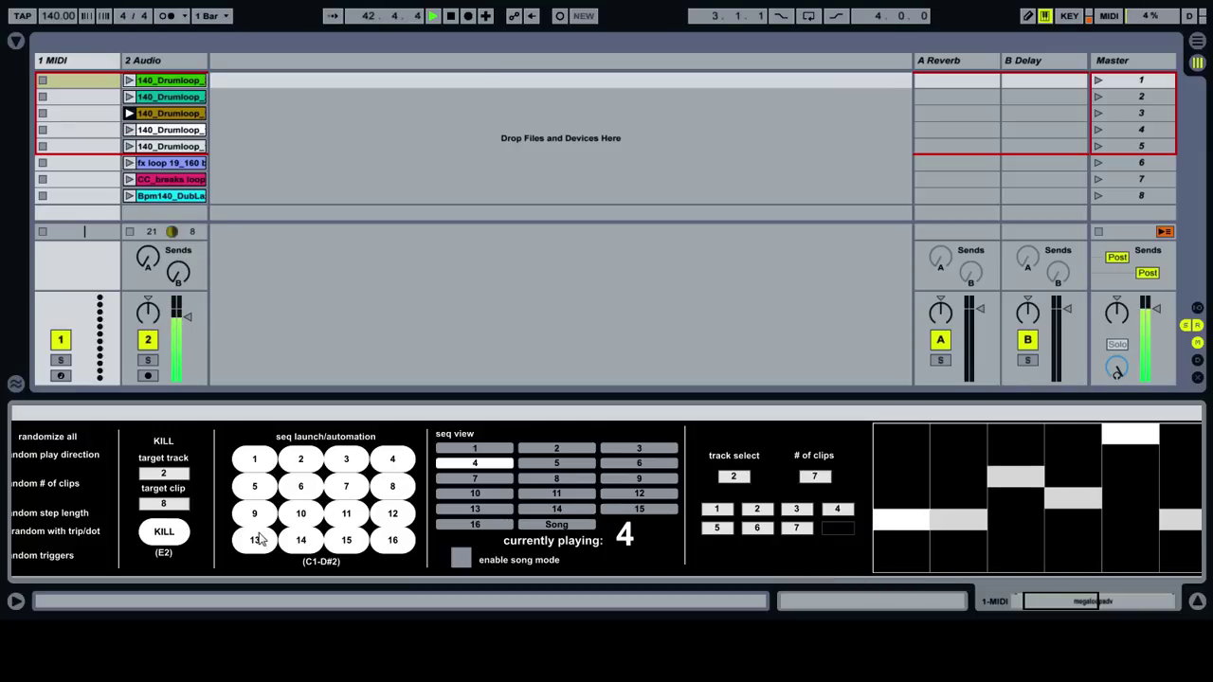
left_click(346, 541)
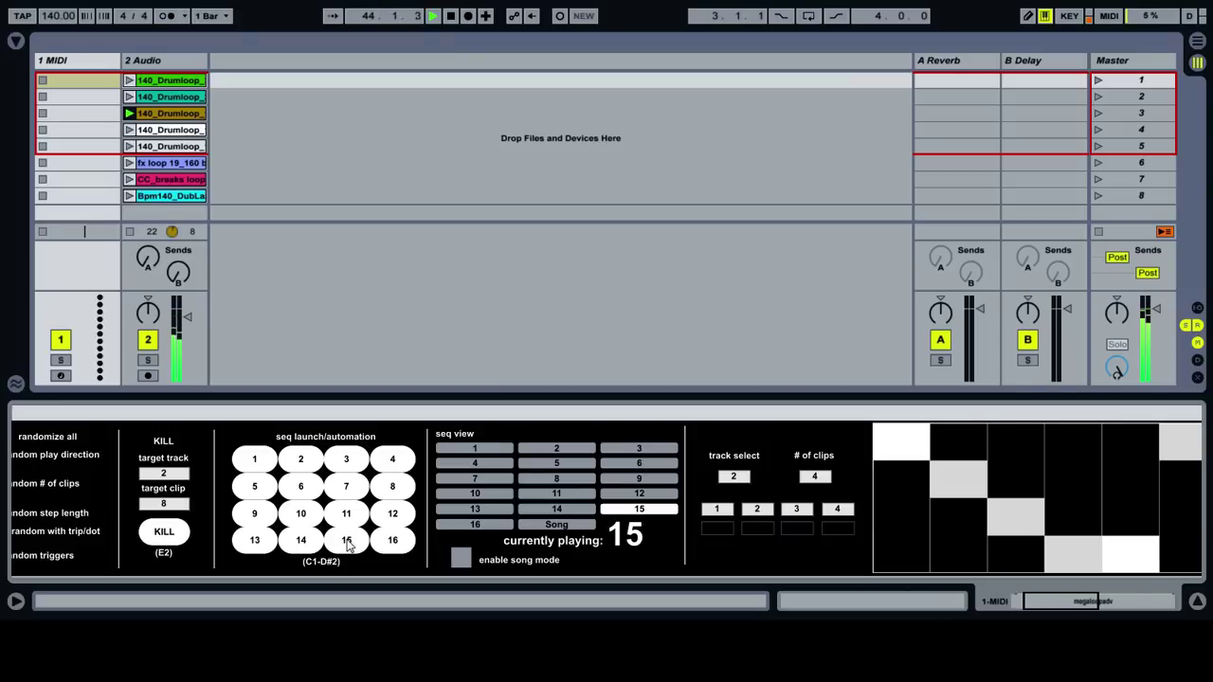
Kill the running sequence so clip 8 on track 2 plays, and launch sequences 13 and 9.
left_click(164, 534)
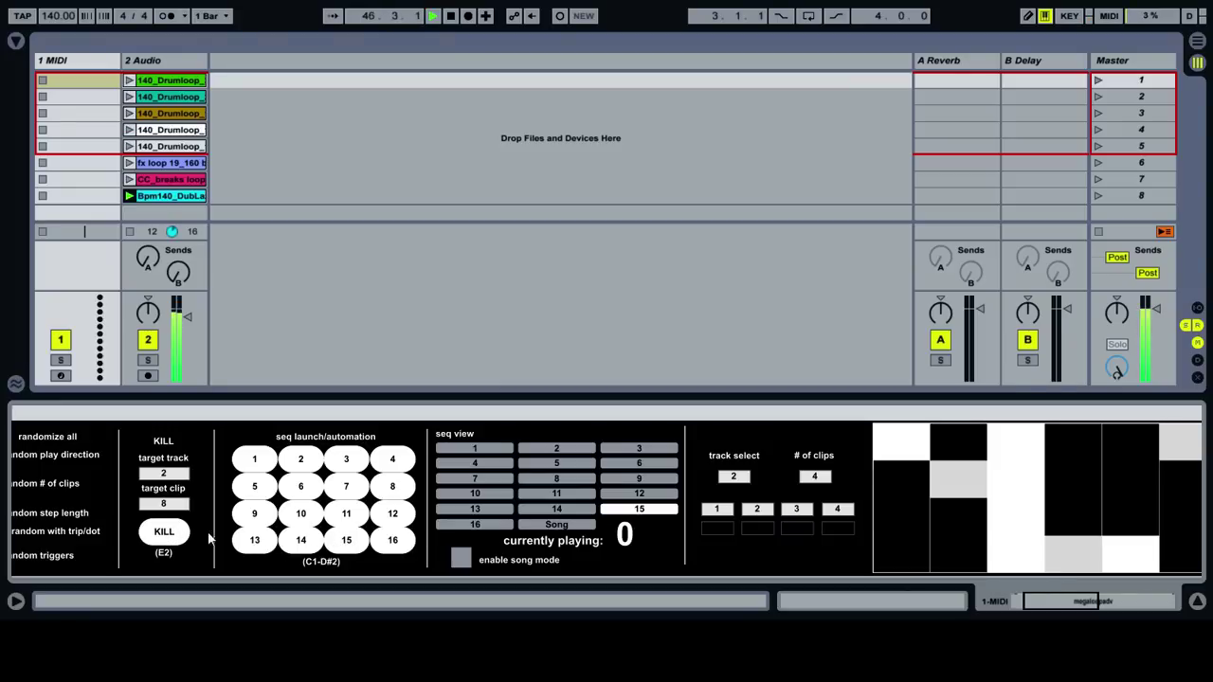
left_click(257, 542)
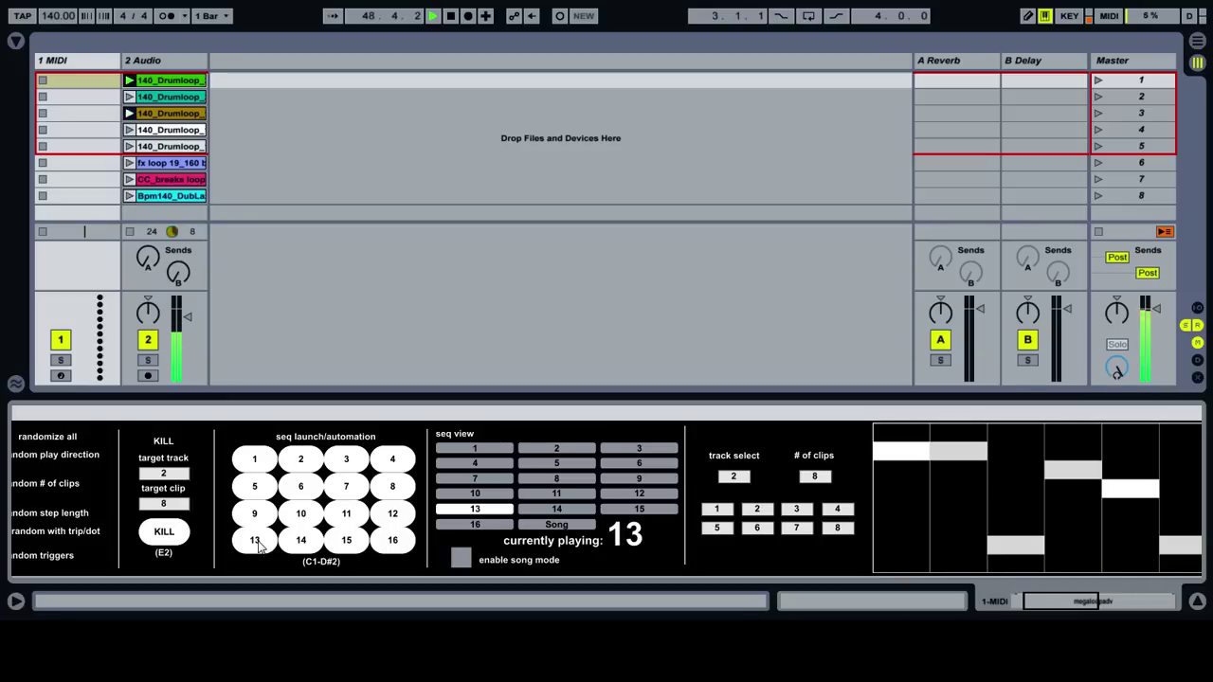
left_click(256, 515)
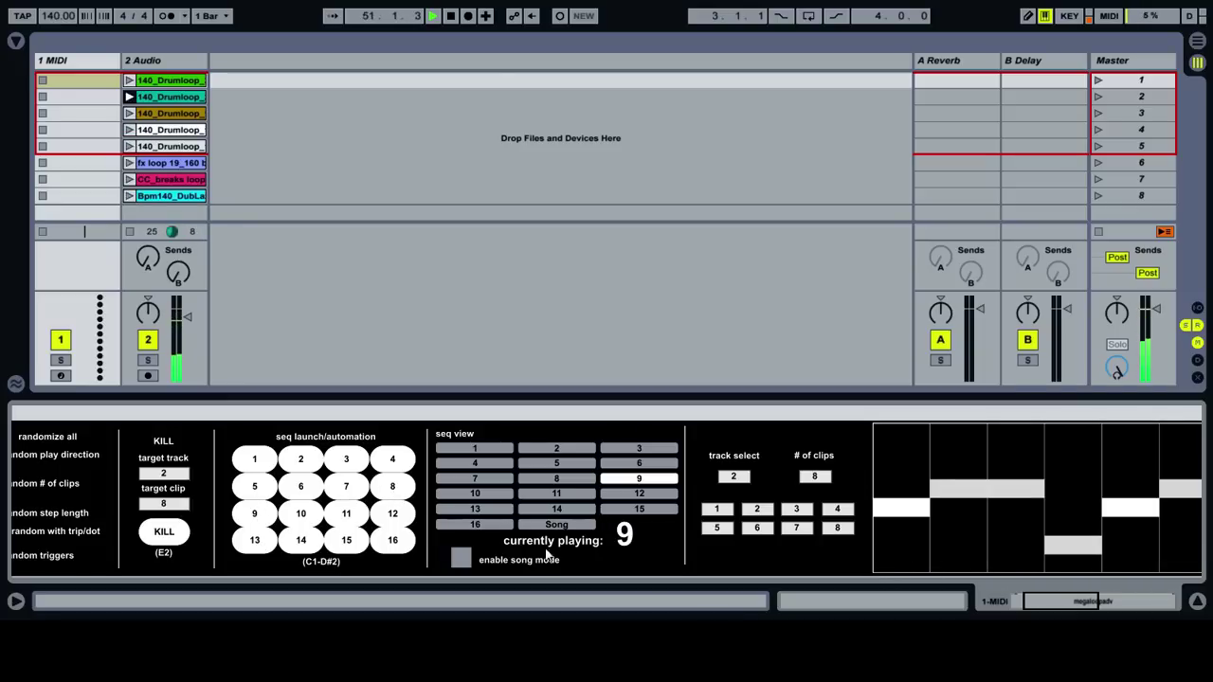
Show sequence 9's full step grid, restart playback from the beginning, and stop it.
left_click_drag(1062, 601, 1110, 603)
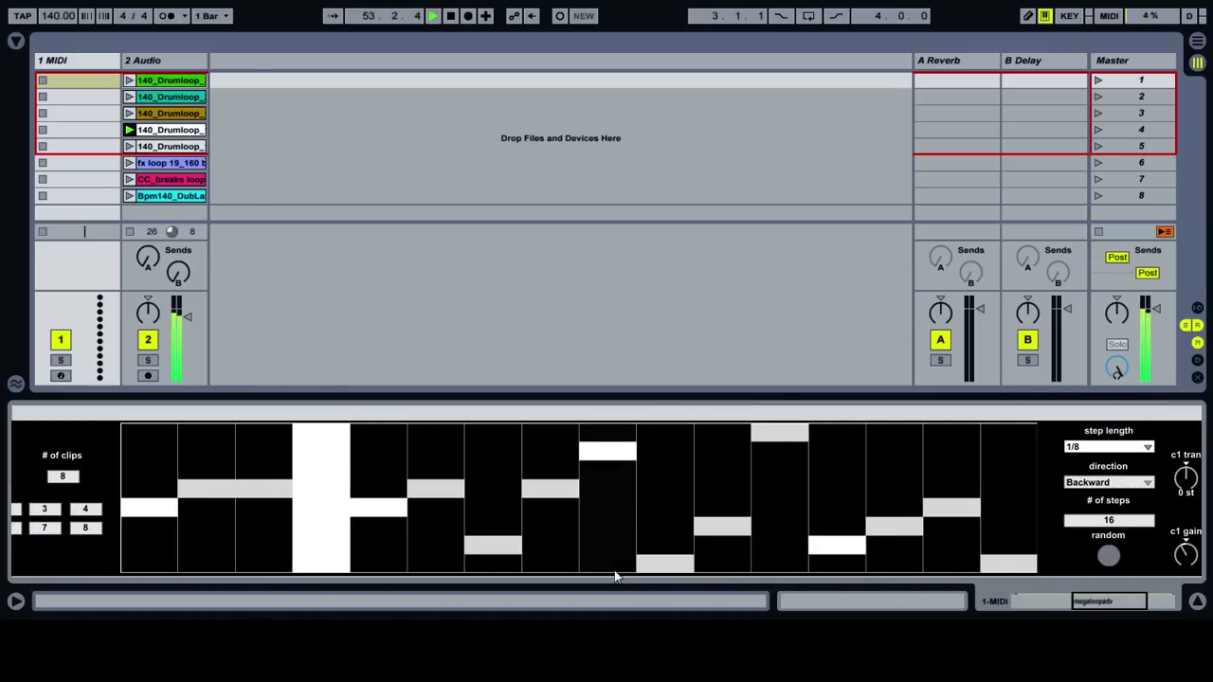
left_click(452, 18)
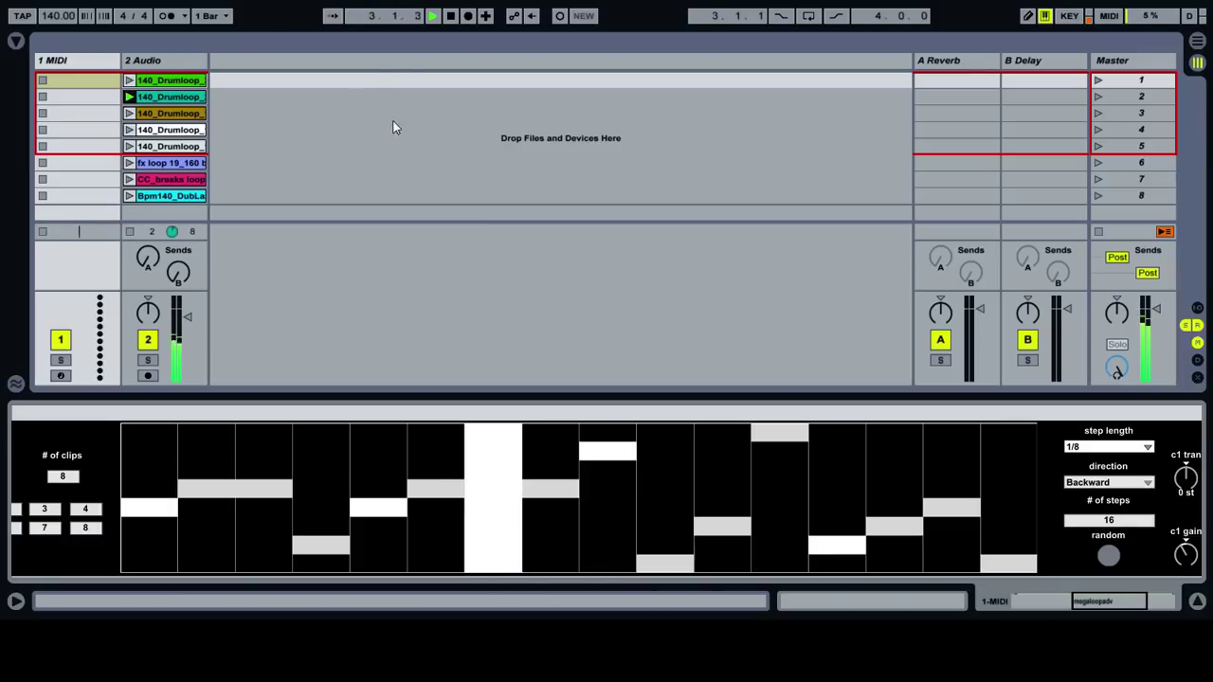
left_click(453, 19)
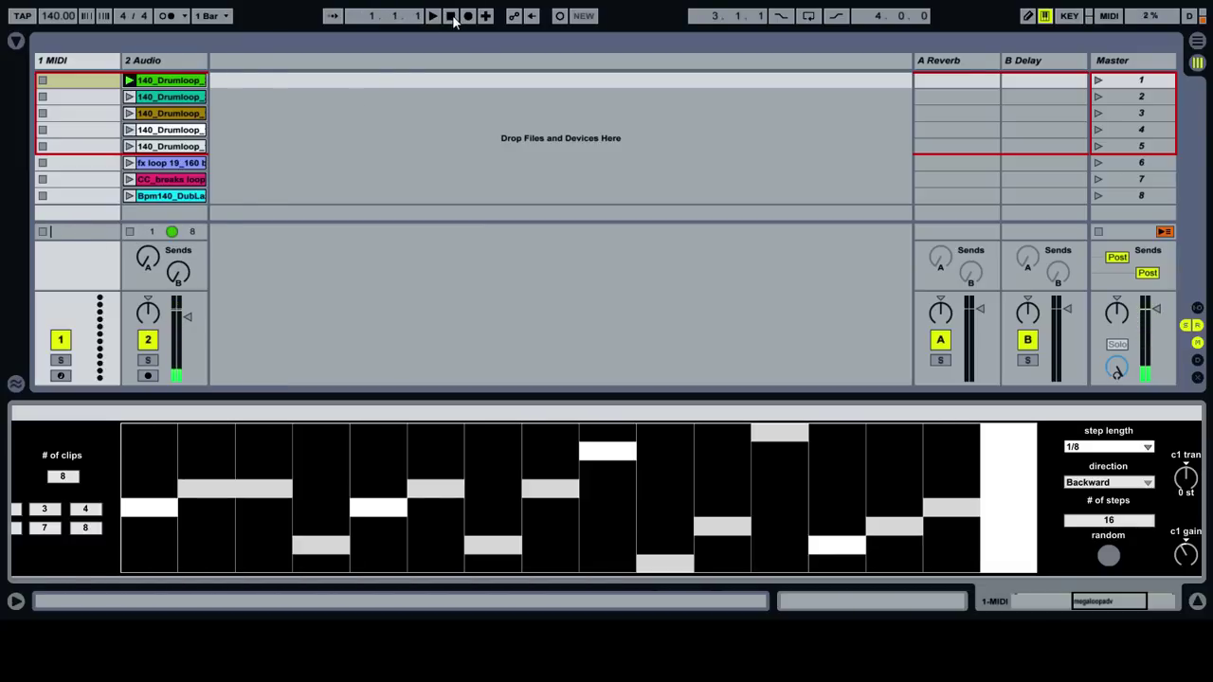